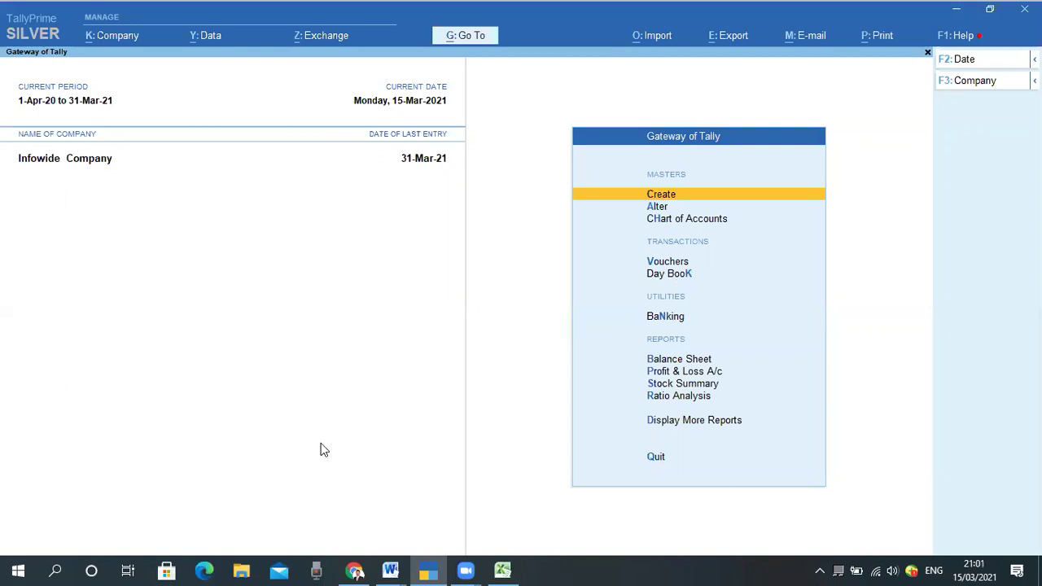
# Step: Open the Day Book and go through its listed vouchers
pyautogui.click(611, 213)
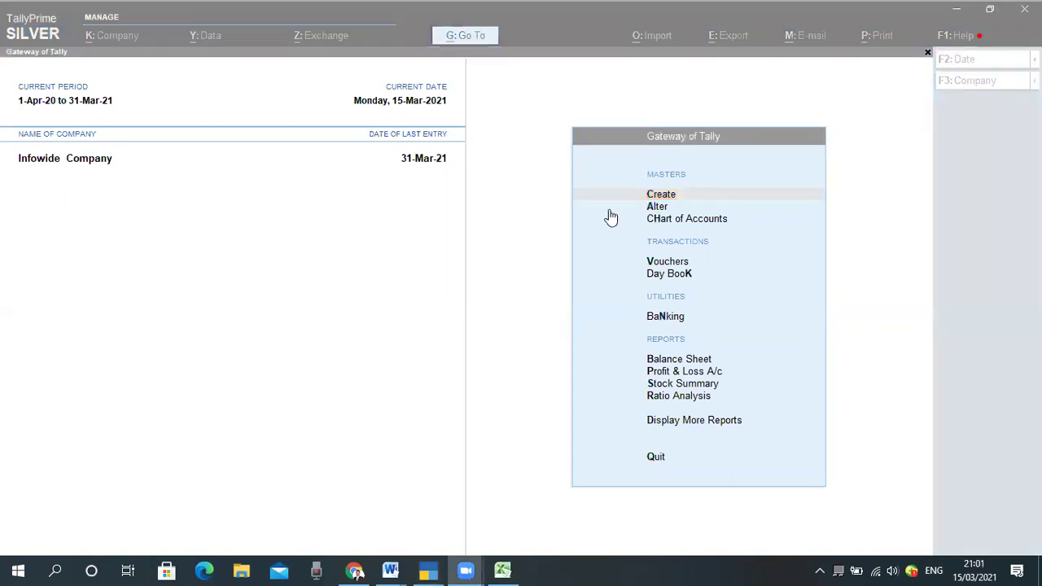
pyautogui.click(492, 298)
pyautogui.press('Down')
pyautogui.press('Down')
pyautogui.press('Down')
pyautogui.press('Down')
pyautogui.press('Down')
pyautogui.press('Down')
pyautogui.press('Up')
pyautogui.press('Up')
pyautogui.press('Up')
pyautogui.press('Down')
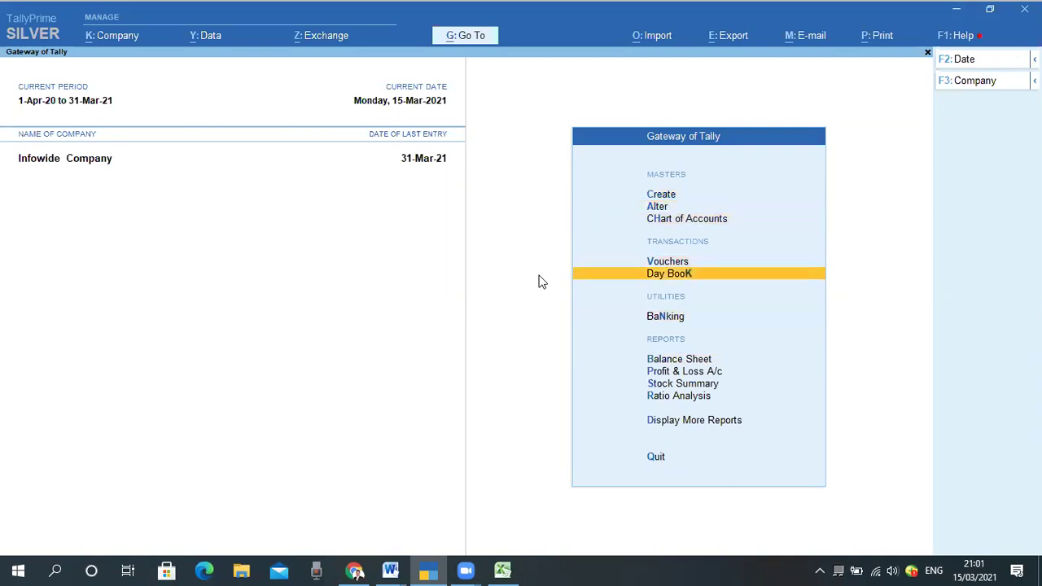
pyautogui.press('Return')
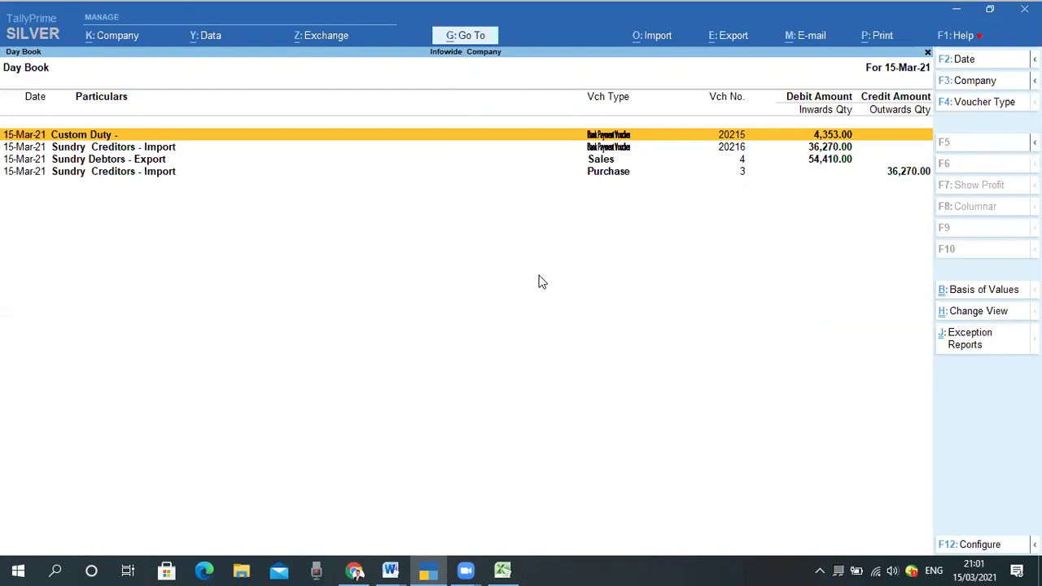
pyautogui.press('Down')
pyautogui.press('Down')
pyautogui.press('Down')
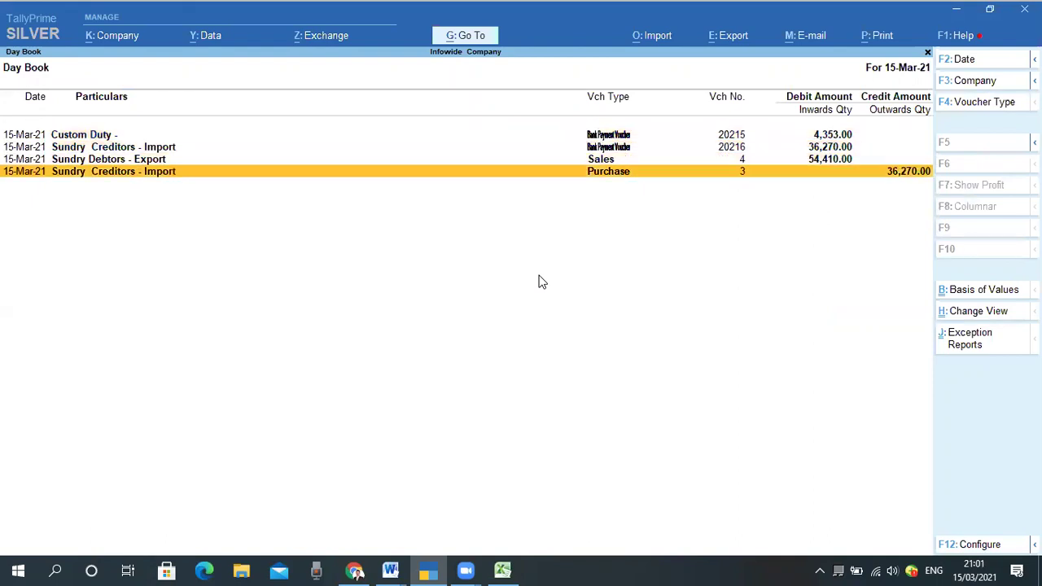
pyautogui.press('Up')
pyautogui.press('Up')
pyautogui.press('Up')
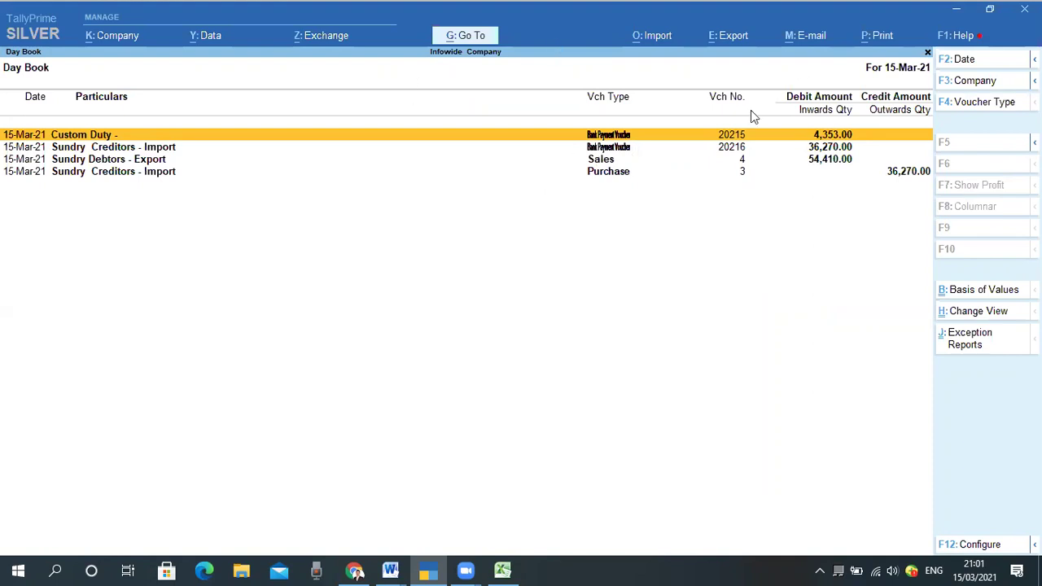
# Step: Look through the list of other reports available for export, down to Day Book, and return to the open report
pyautogui.click(724, 45)
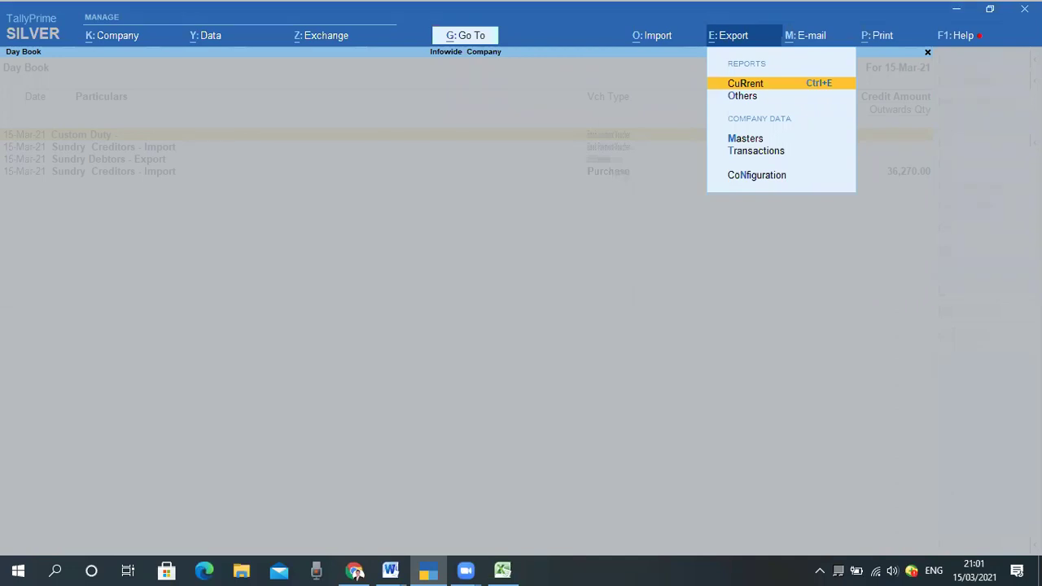
pyautogui.press('Down')
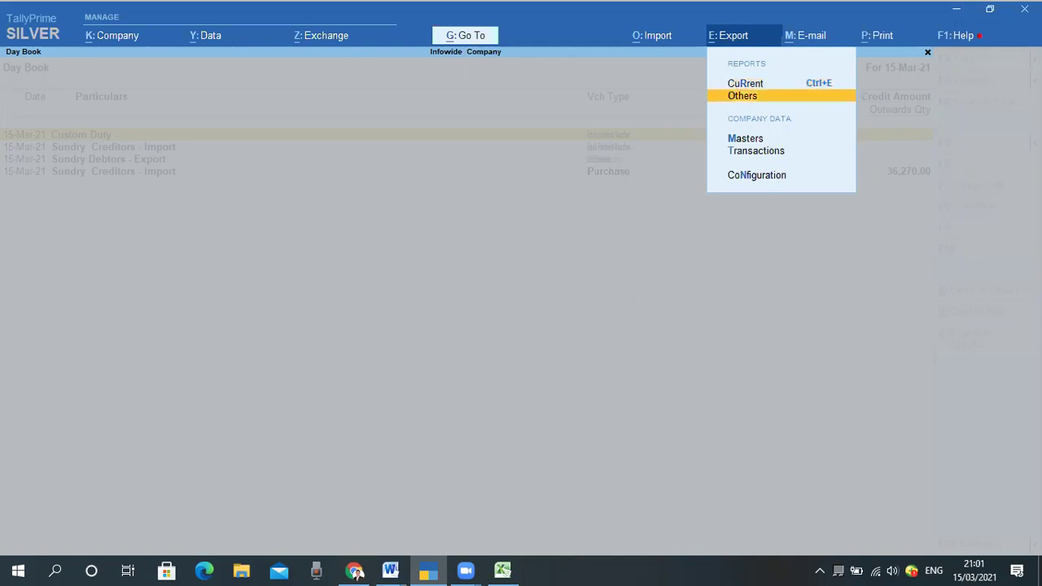
pyautogui.press('Return')
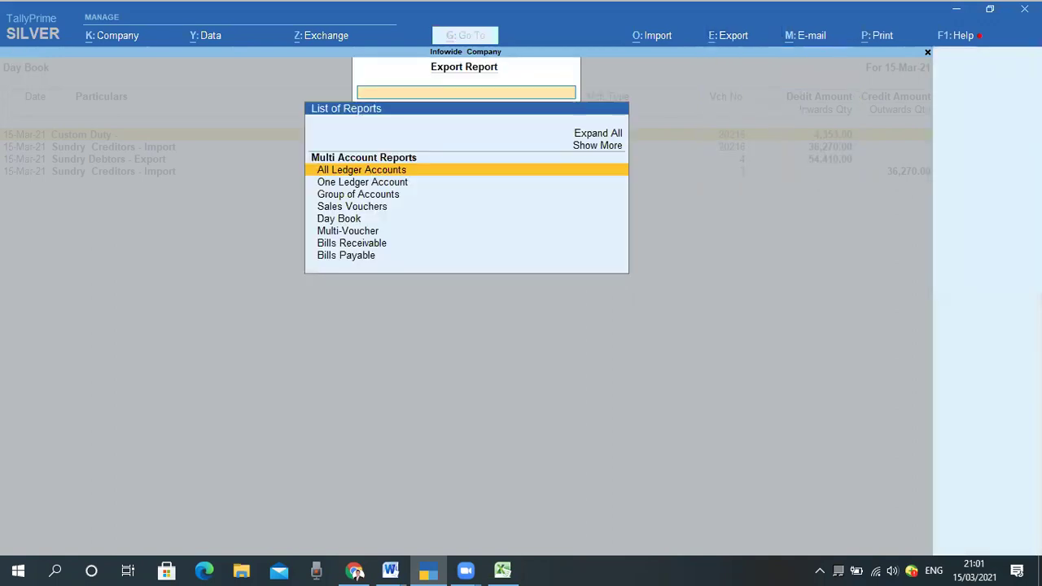
pyautogui.press('Down')
pyautogui.press('Down')
pyautogui.press('Down')
pyautogui.press('Down')
pyautogui.press('Down')
pyautogui.press('Up')
pyautogui.press('Up')
pyautogui.press('Up')
pyautogui.press('Up')
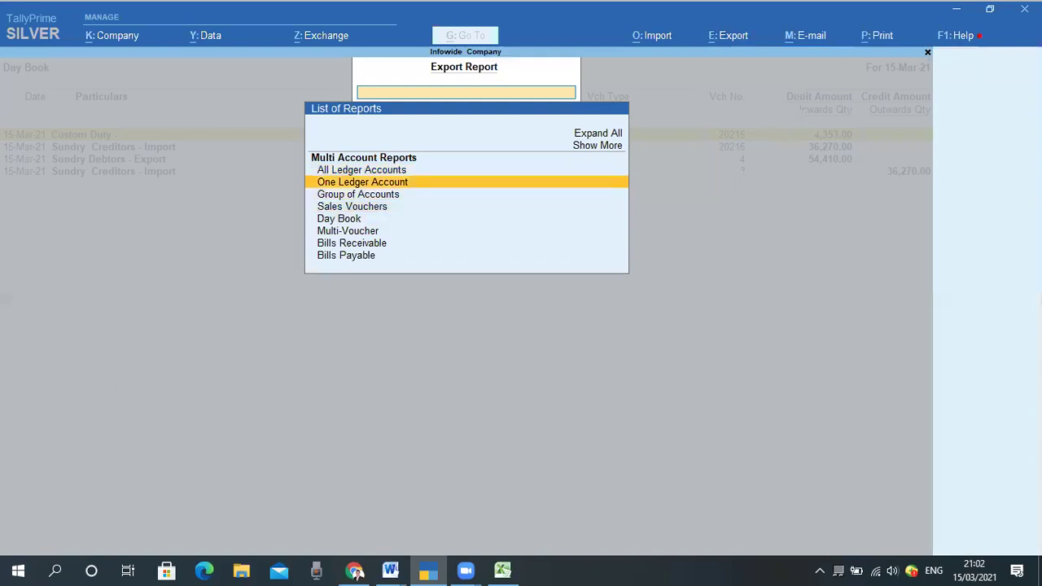
pyautogui.press('Down')
pyautogui.press('Down')
pyautogui.press('Down')
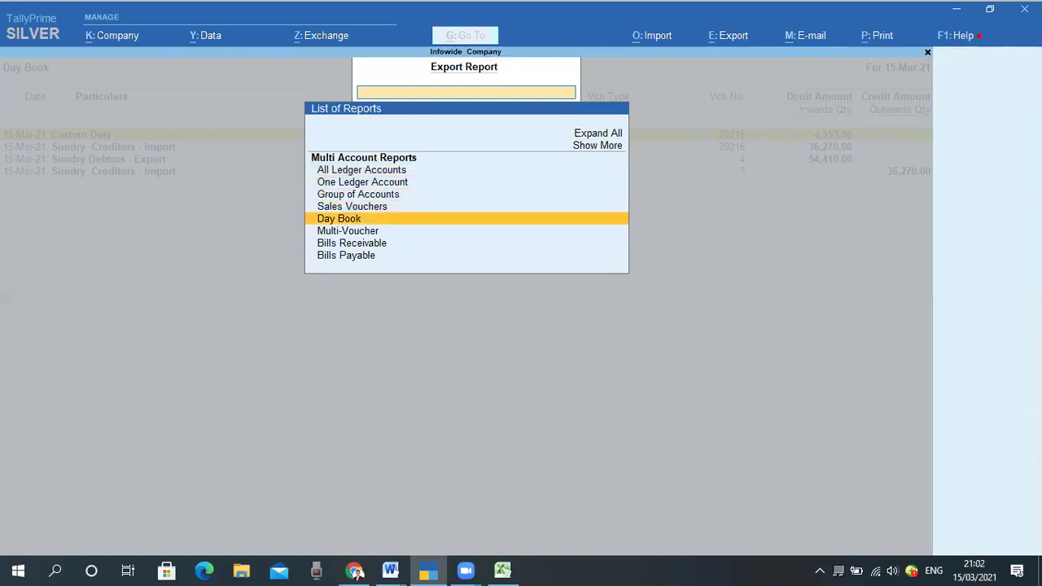
pyautogui.press('Escape')
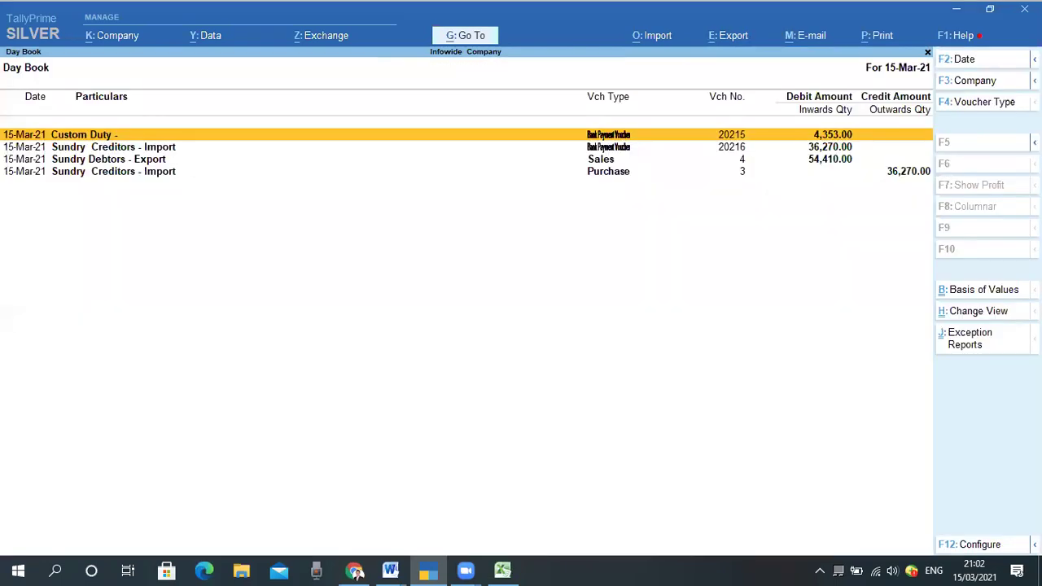
# Step: Start exporting the current Day Book report and open its export configuration
pyautogui.hotkey('alt', 'e')
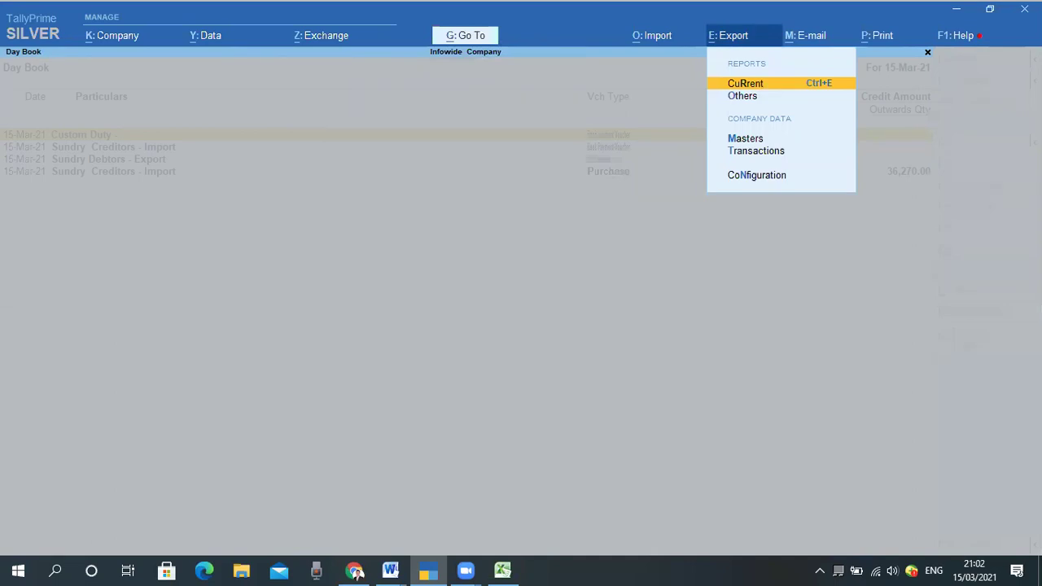
pyautogui.press('Return')
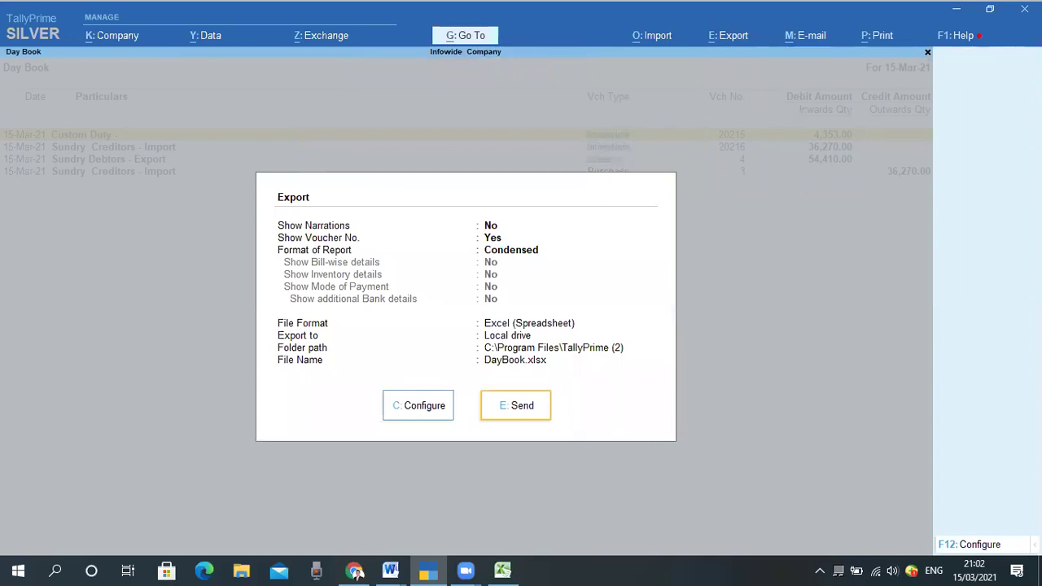
pyautogui.press('Left')
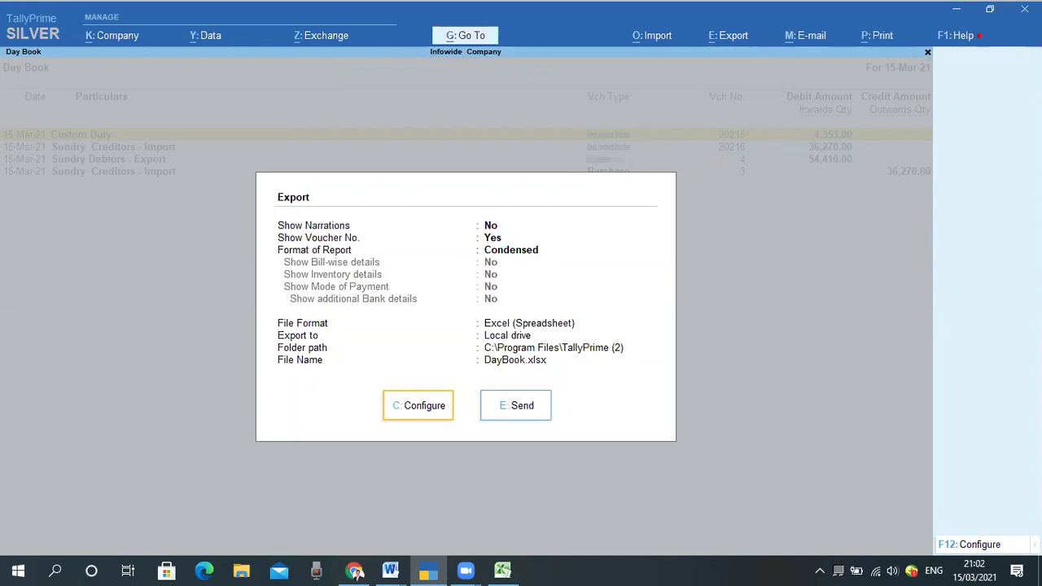
pyautogui.press('Return')
pyautogui.press('Down')
pyautogui.press('Down')
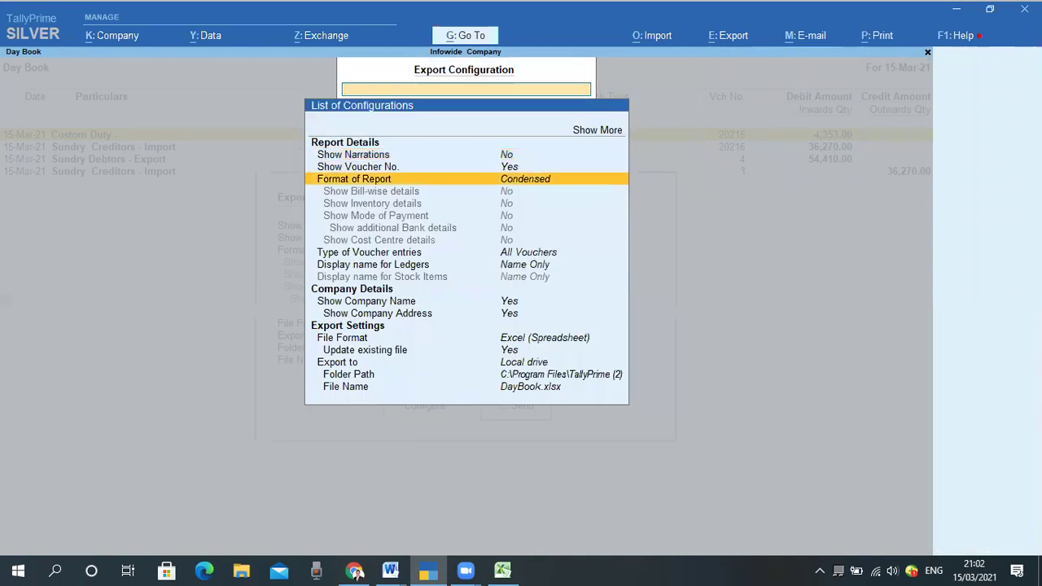
pyautogui.press('Up')
pyautogui.press('Up')
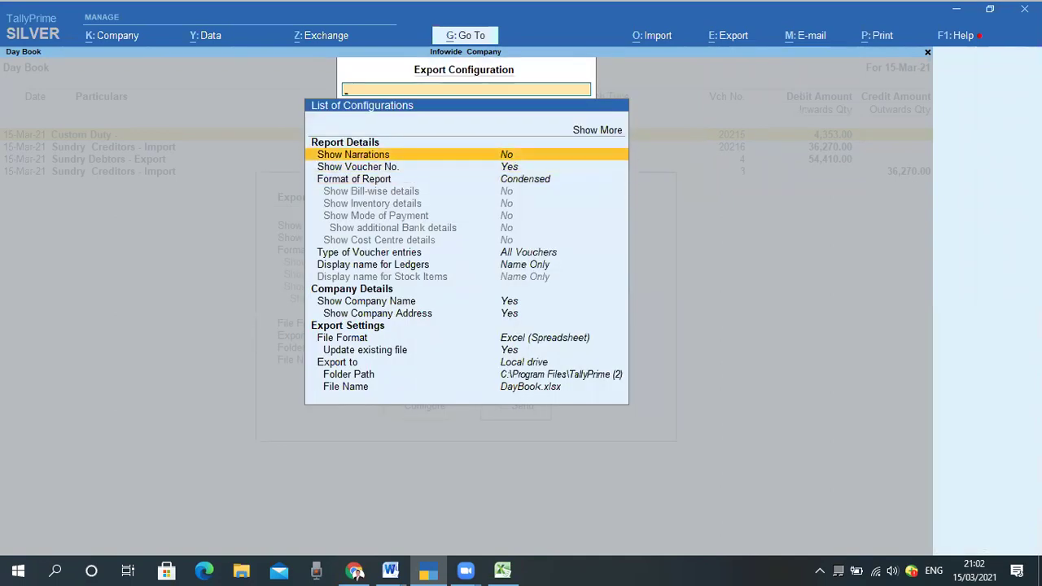
pyautogui.write('Y')
pyautogui.press('Up')
pyautogui.press('Up')
pyautogui.press('Up')
pyautogui.press('Up')
pyautogui.press('Up')
pyautogui.press('Up')
pyautogui.press('Up')
pyautogui.press('Up')
pyautogui.press('Up')
pyautogui.press('Up')
pyautogui.press('Up')
pyautogui.press('Up')
pyautogui.press('Up')
pyautogui.press('Up')
pyautogui.press('Up')
pyautogui.press('Up')
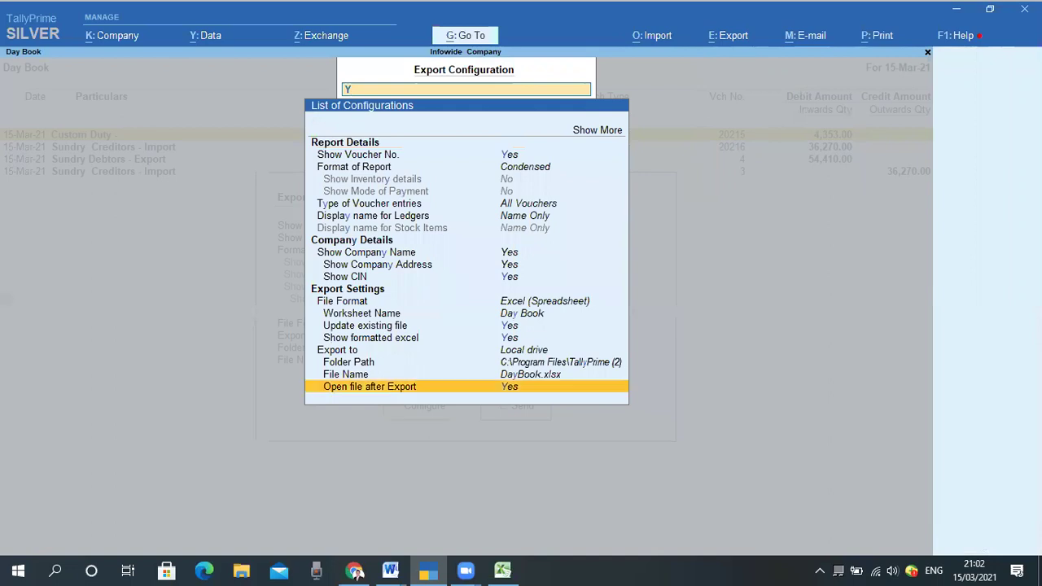
pyautogui.press('Up')
pyautogui.press('Up')
pyautogui.press('Up')
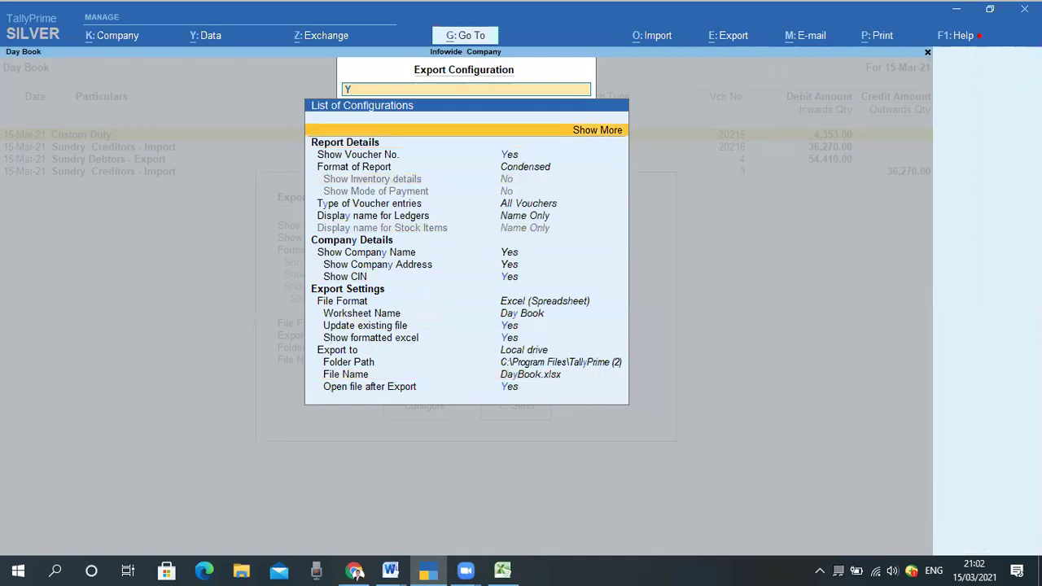
pyautogui.press('Down')
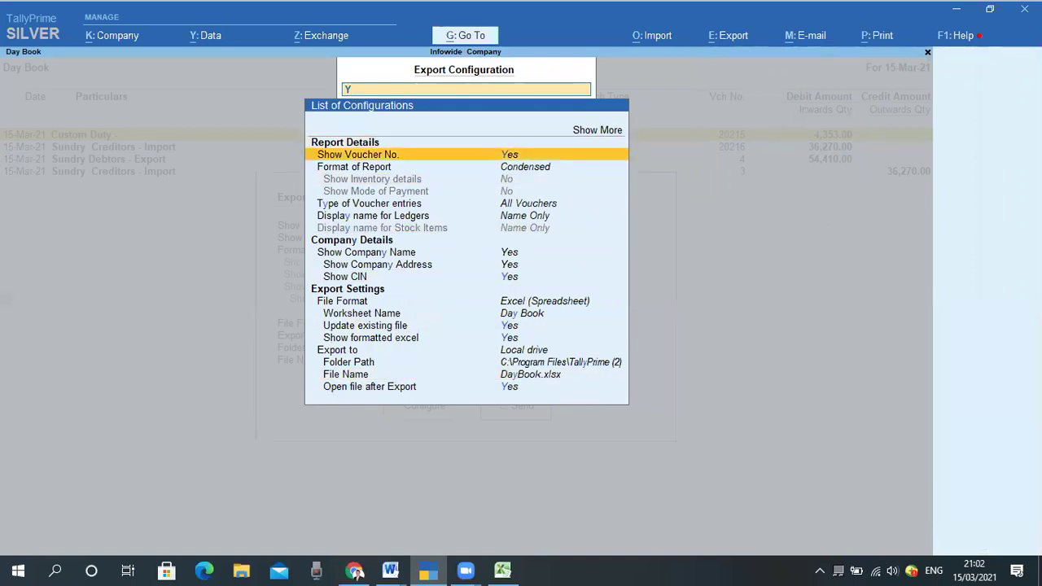
pyautogui.press('Up')
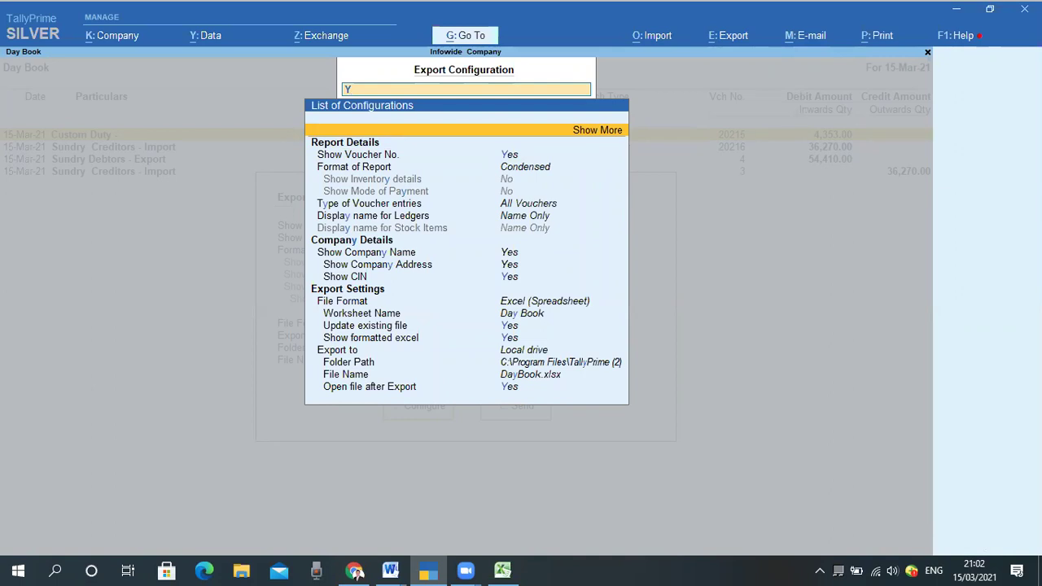
# Step: Restore the full configuration list and set Show Narrations to Yes for the export
pyautogui.press('Return')
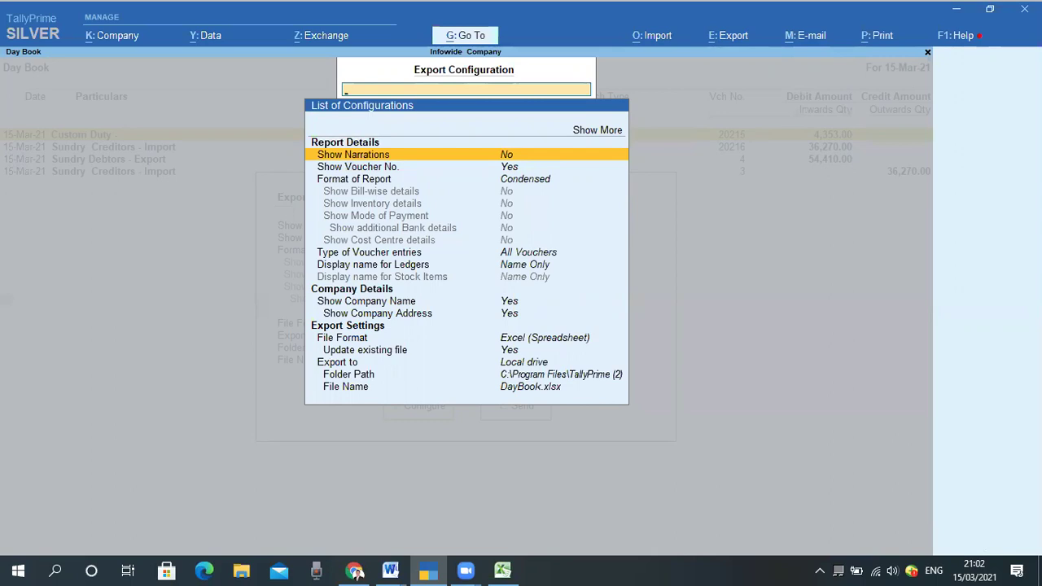
pyautogui.press('Return')
pyautogui.press('Down')
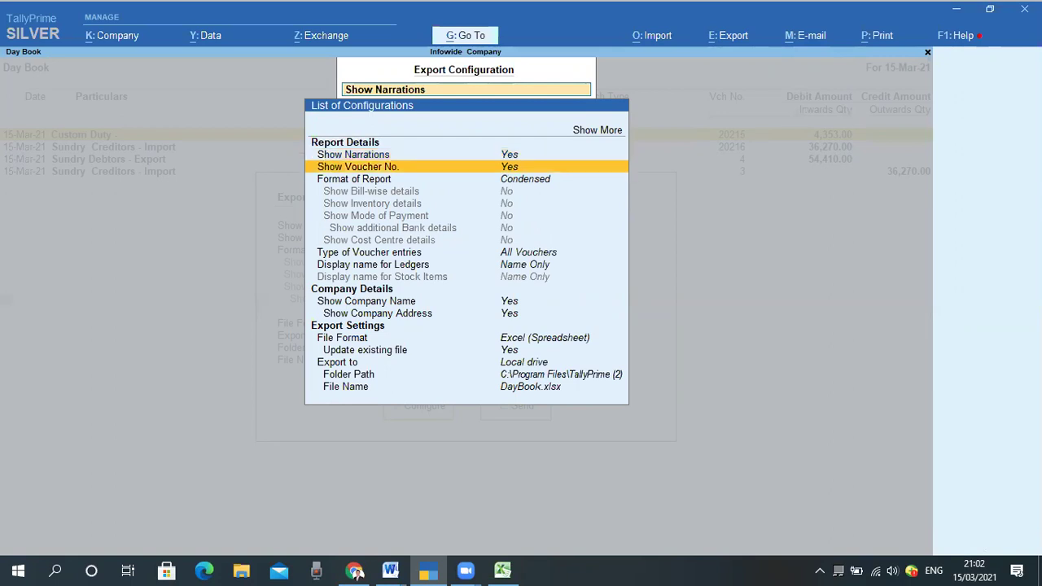
# Step: Examine the remaining report, company and export settings, particularly the file format and folder path
pyautogui.press('Down')
pyautogui.press('Down')
pyautogui.press('Down')
pyautogui.press('Down')
pyautogui.press('Down')
pyautogui.press('Down')
pyautogui.press('Down')
pyautogui.press('Down')
pyautogui.press('Down')
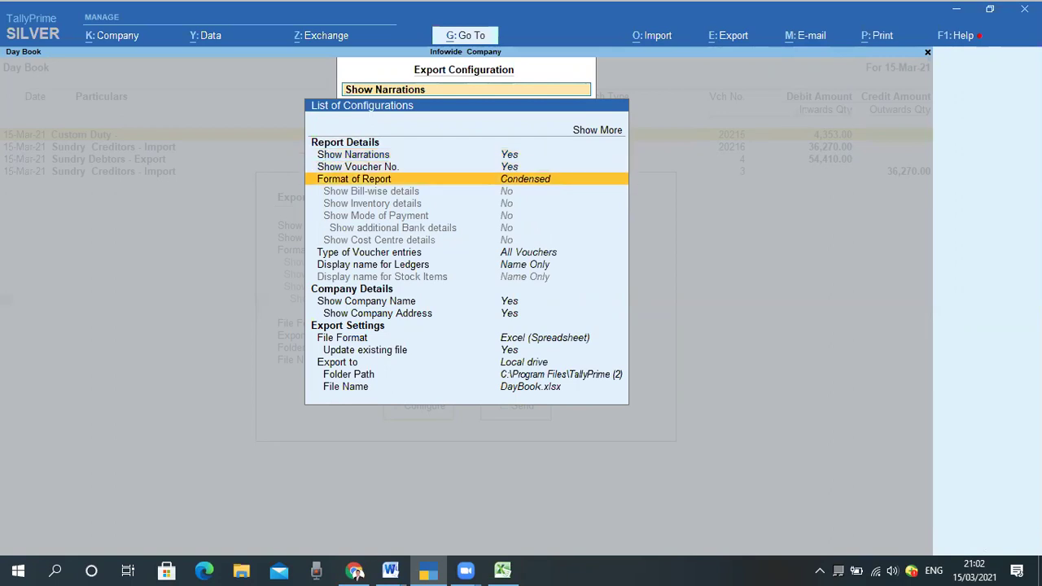
pyautogui.press('Down')
pyautogui.press('Down')
pyautogui.press('Down')
pyautogui.press('Down')
pyautogui.press('Down')
pyautogui.press('Down')
pyautogui.press('Down')
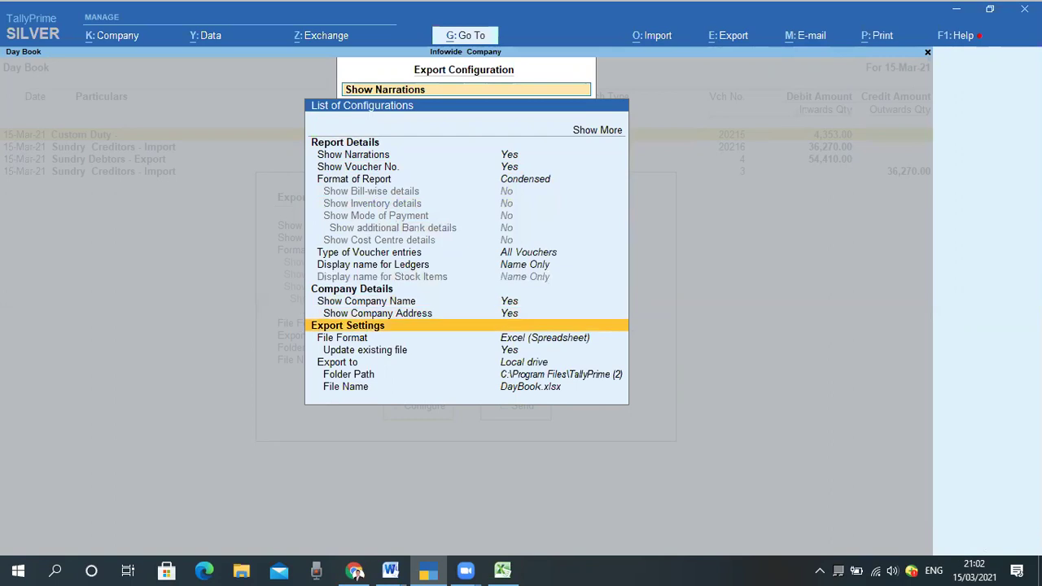
pyautogui.press('Down')
pyautogui.press('Up')
pyautogui.press('Up')
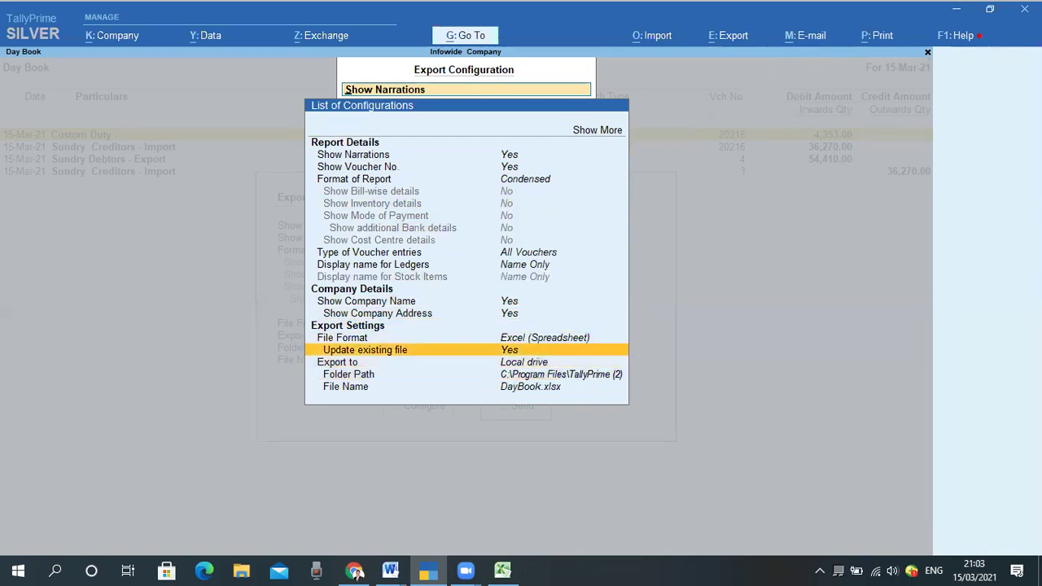
pyautogui.press('Up')
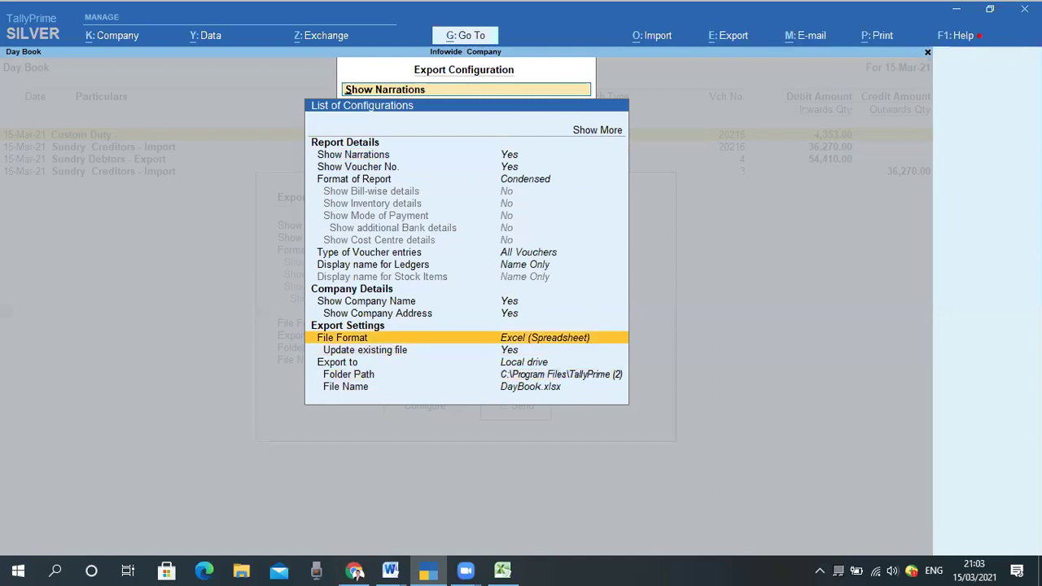
pyautogui.press('Up')
pyautogui.press('Down')
pyautogui.moveTo(309, 329)
pyautogui.mouseDown()
pyautogui.moveTo(432, 356)
pyautogui.moveTo(625, 344)
pyautogui.mouseUp()
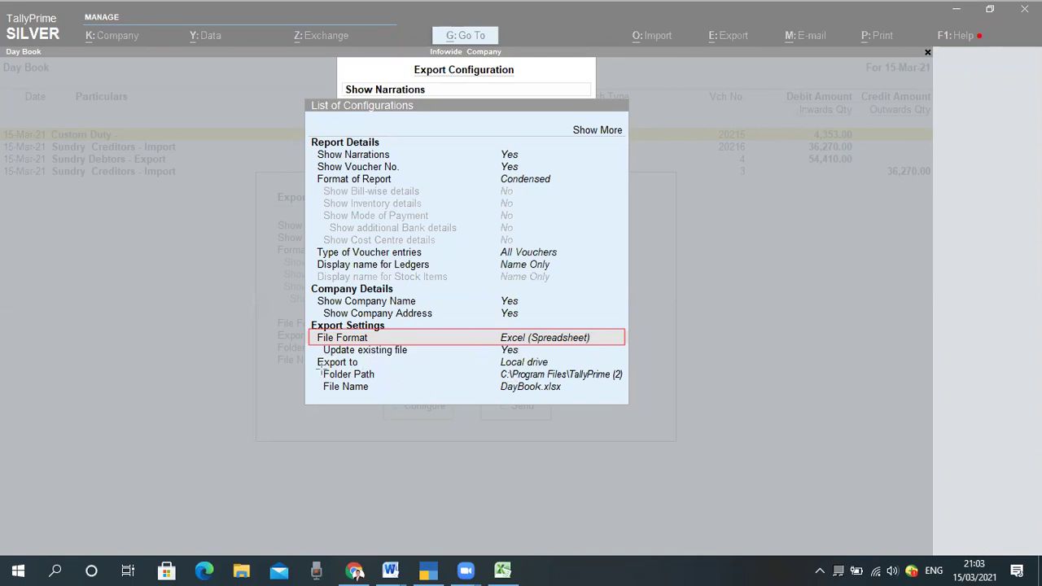
pyautogui.moveTo(321, 369)
pyautogui.mouseDown()
pyautogui.moveTo(397, 383)
pyautogui.moveTo(634, 383)
pyautogui.mouseUp()
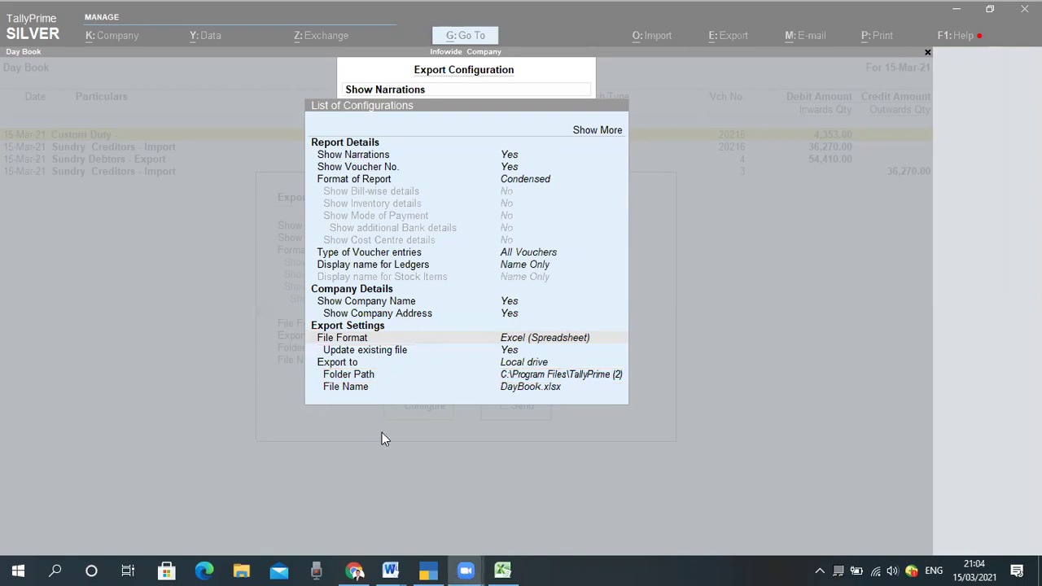
# Step: Select the File Name entry in the export settings
pyautogui.click(366, 393)
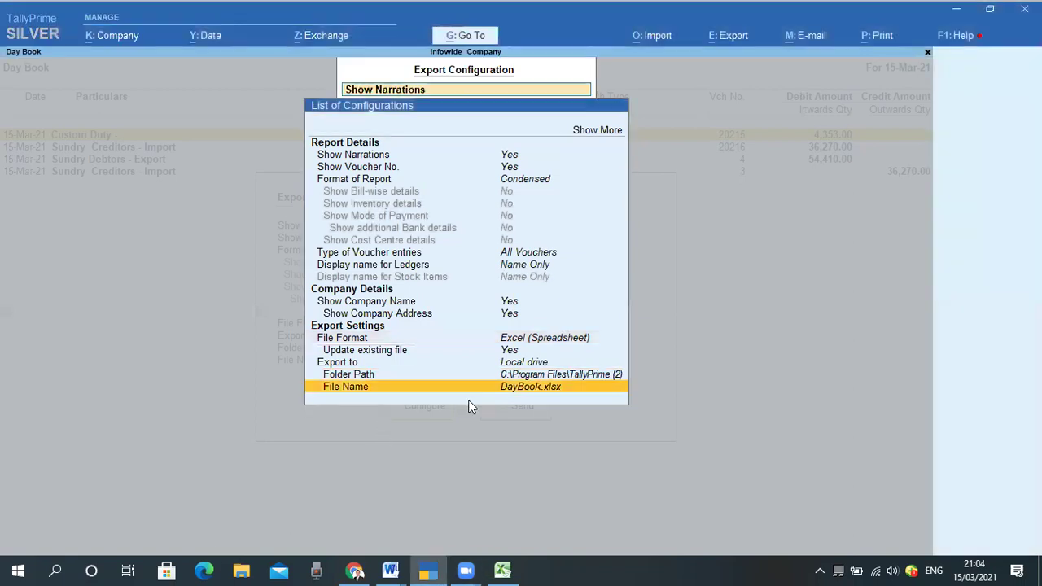
pyautogui.press('s')
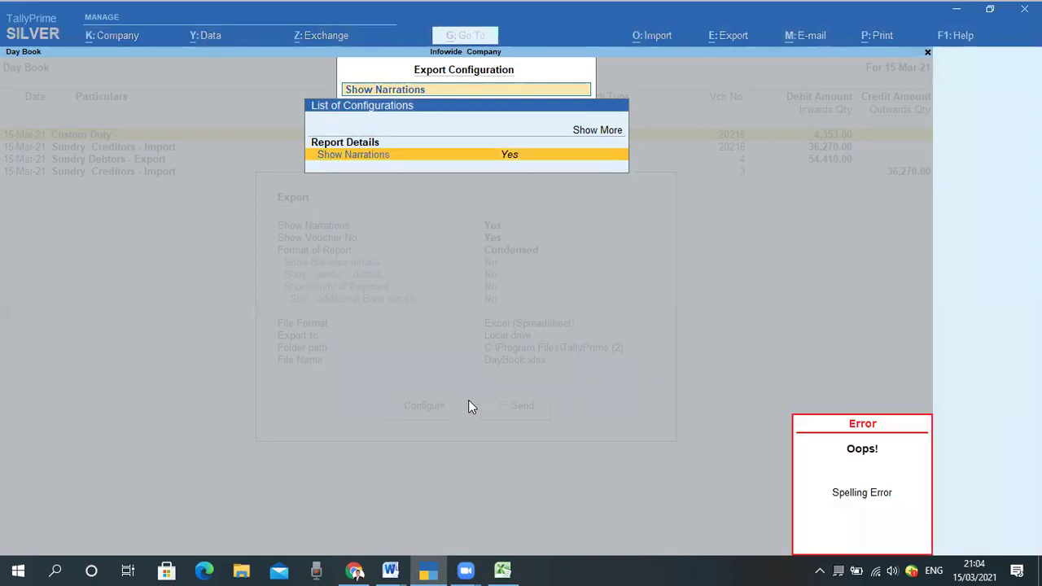
pyautogui.press('BackSpace')
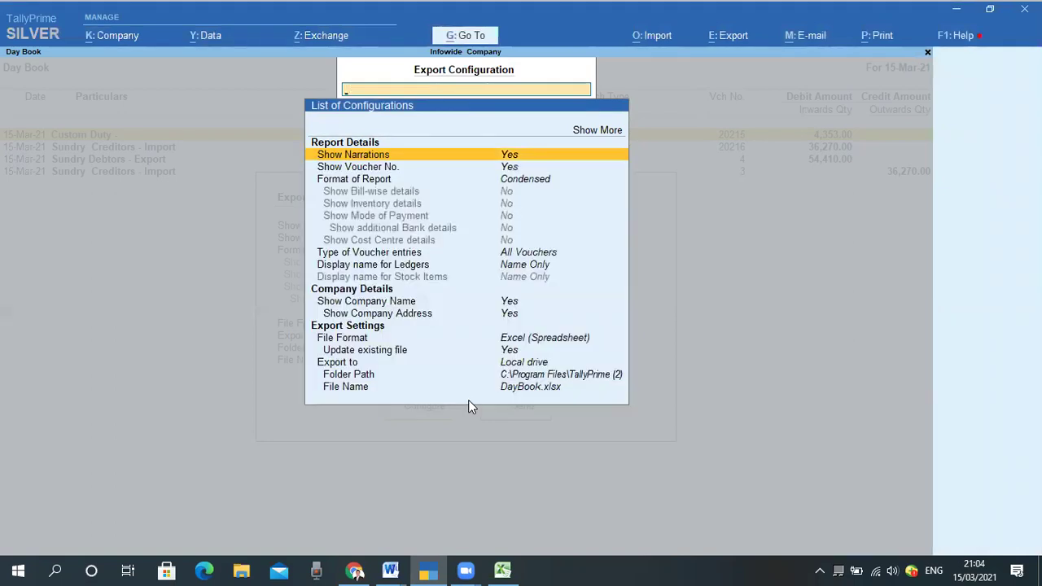
pyautogui.press('Down')
pyautogui.press('Down')
pyautogui.press('Down')
pyautogui.press('Down')
pyautogui.press('Down')
pyautogui.press('Down')
pyautogui.press('Down')
pyautogui.press('Down')
pyautogui.press('Down')
pyautogui.press('Down')
pyautogui.press('Down')
pyautogui.press('Down')
pyautogui.press('Down')
pyautogui.press('Down')
pyautogui.press('Down')
pyautogui.press('Down')
pyautogui.press('Down')
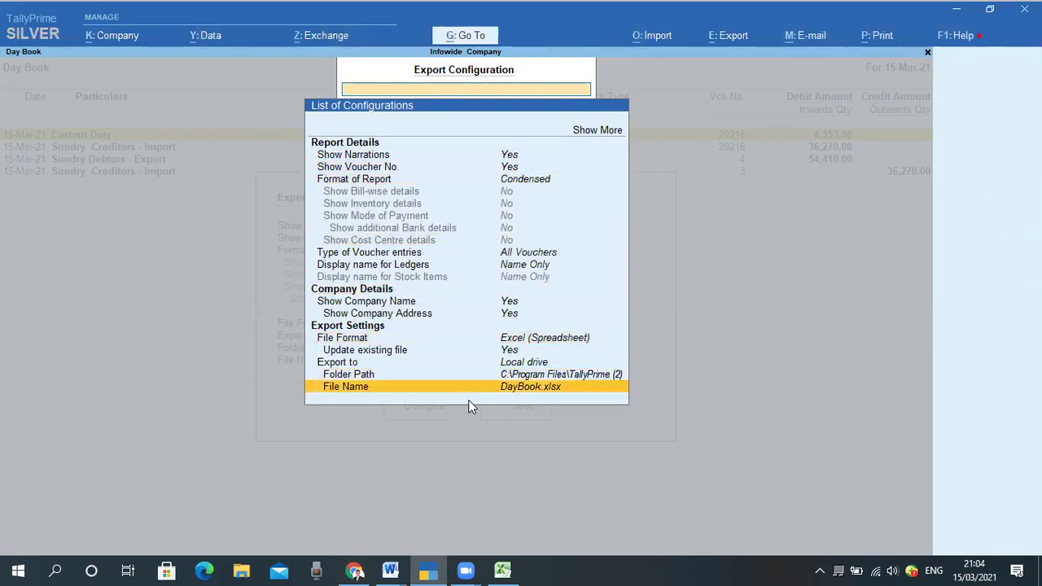
# Step: Expand the export configuration list to show all of its settings
pyautogui.write('W')
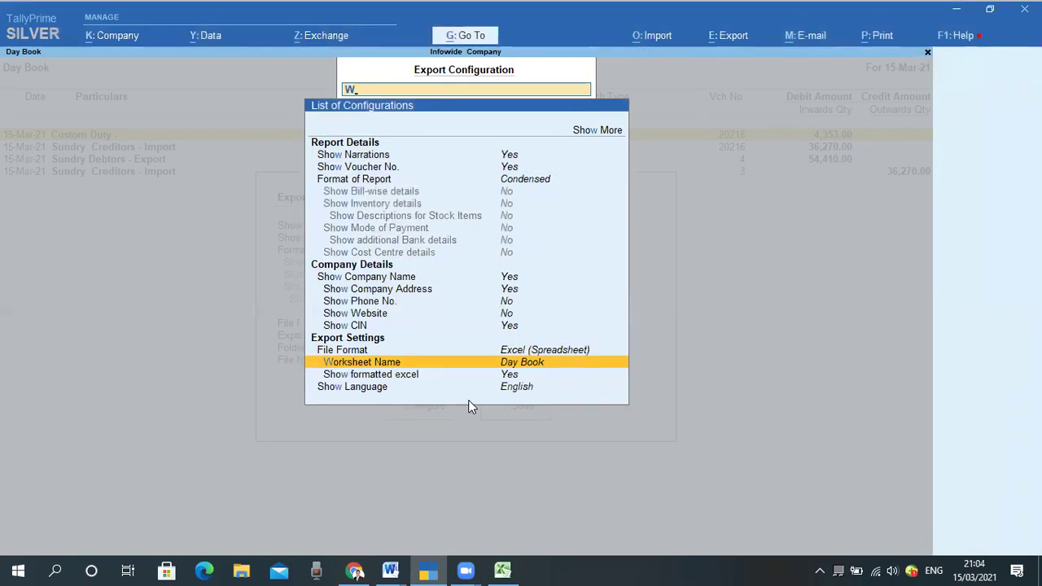
pyautogui.press('Down')
pyautogui.press('Down')
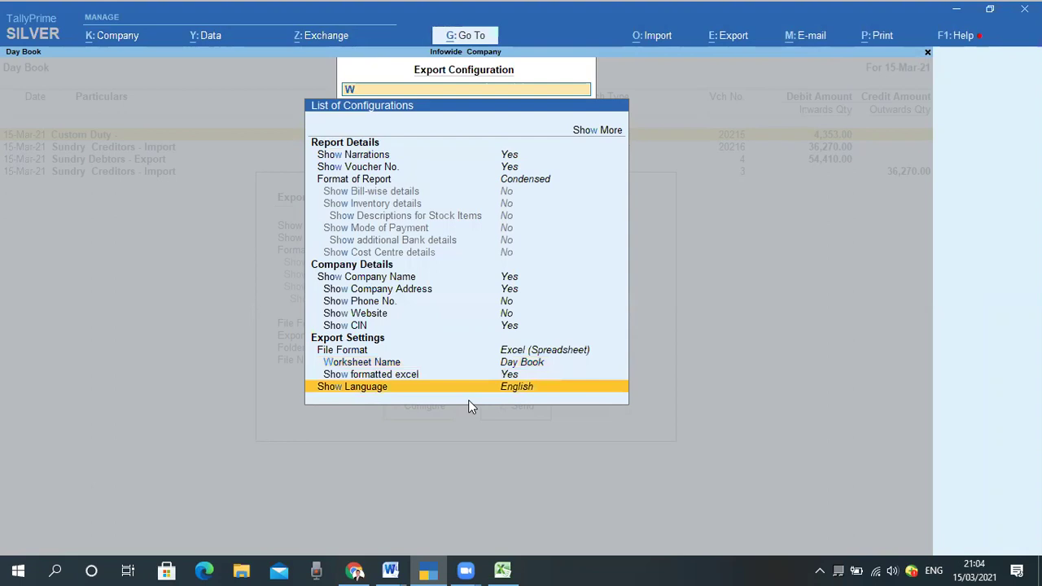
pyautogui.press('Up')
pyautogui.press('Up')
pyautogui.press('Up')
pyautogui.press('Up')
pyautogui.press('Up')
pyautogui.press('Up')
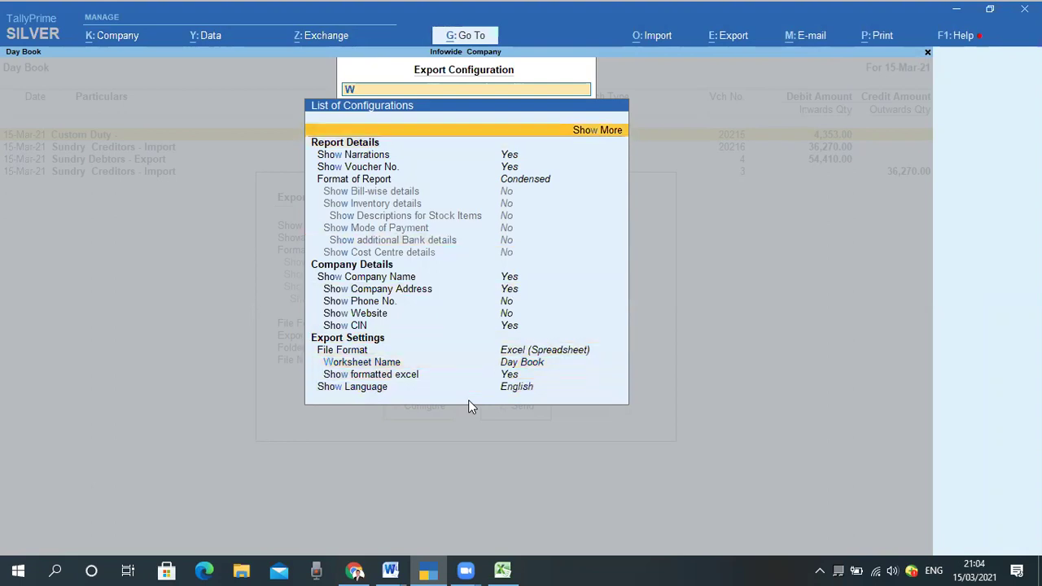
pyautogui.press('Return')
# Step: Set the File Name in the export settings to Day Book 15.3.2021
pyautogui.press('Down')
pyautogui.press('Down')
pyautogui.press('Down')
pyautogui.press('Down')
pyautogui.press('Down')
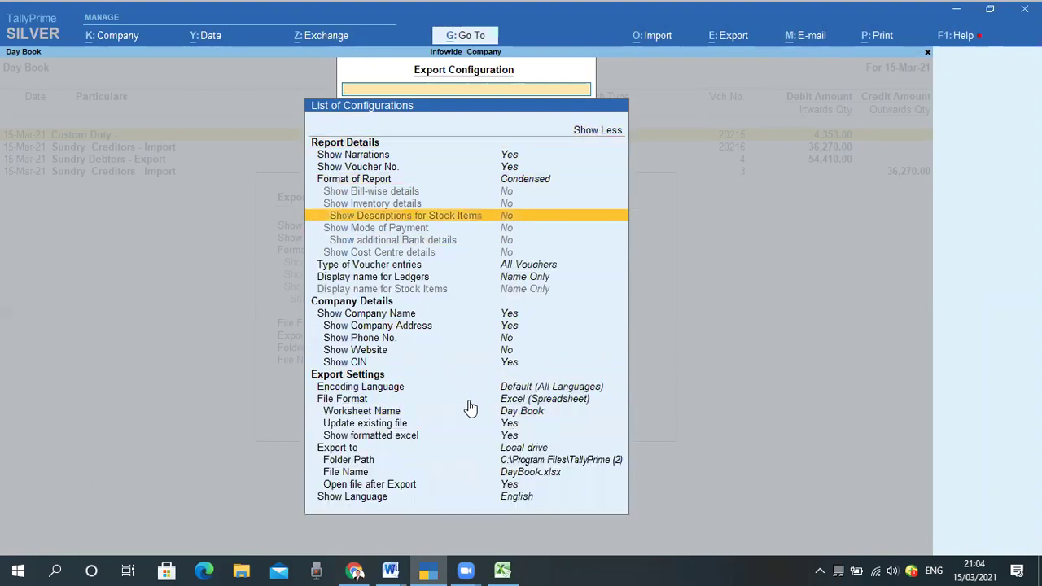
pyautogui.press('End')
pyautogui.press('Up')
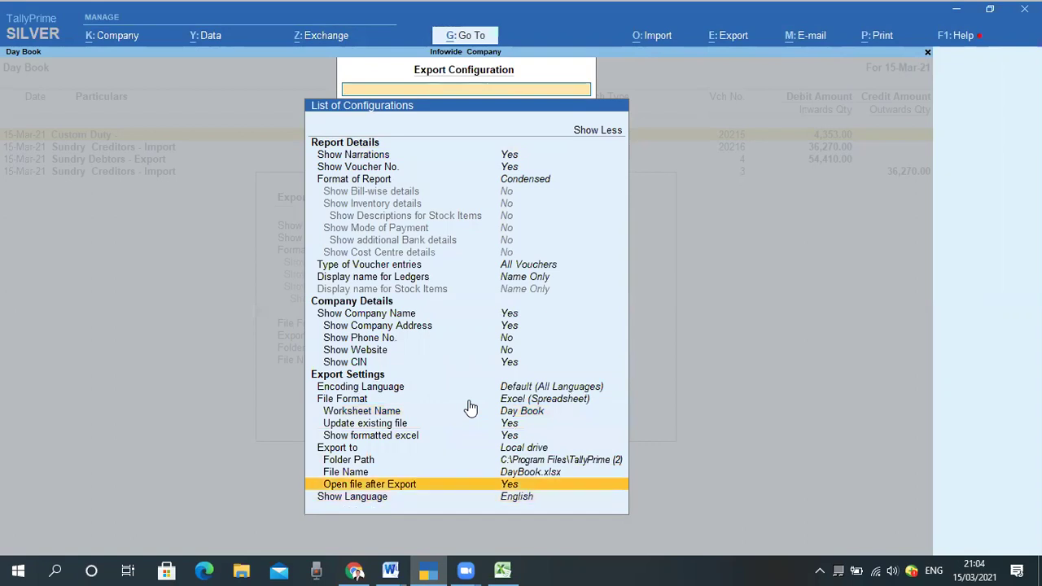
pyautogui.press('Up')
pyautogui.press('Return')
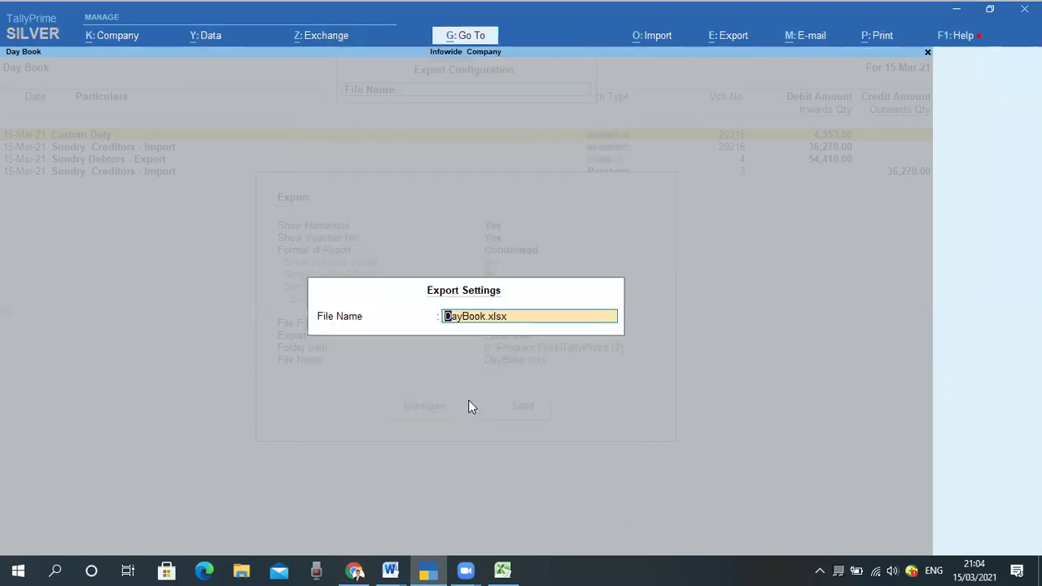
pyautogui.write('Day Book 15.3.2014')
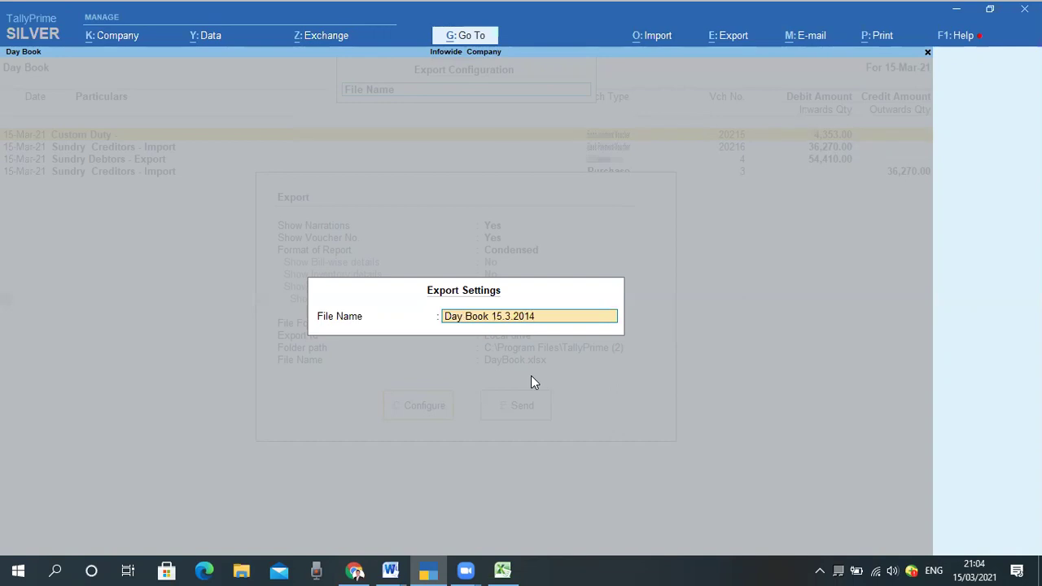
pyautogui.press('BackSpace')
pyautogui.press('BackSpace')
pyautogui.write('21')
pyautogui.press('Return')
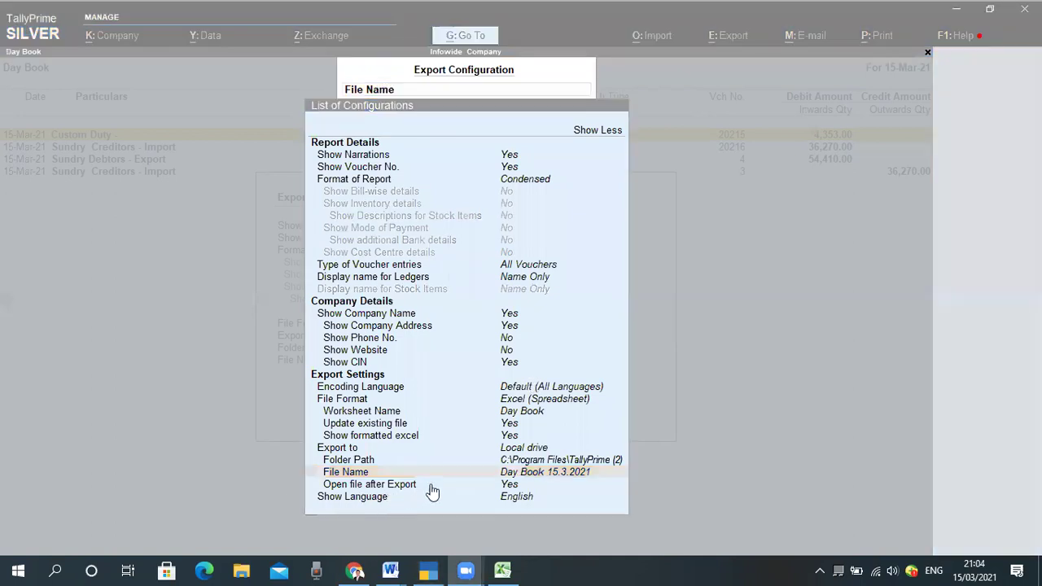
# Step: Review the Folder Path, File Name and Open file after Export entries in the export settings
pyautogui.click(430, 487)
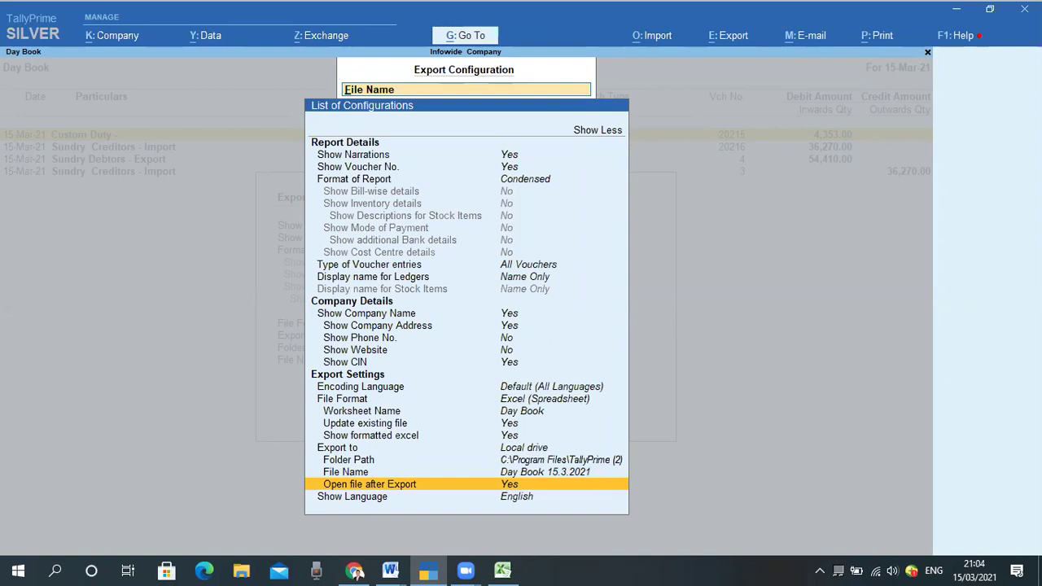
pyautogui.press('Up')
pyautogui.press('Up')
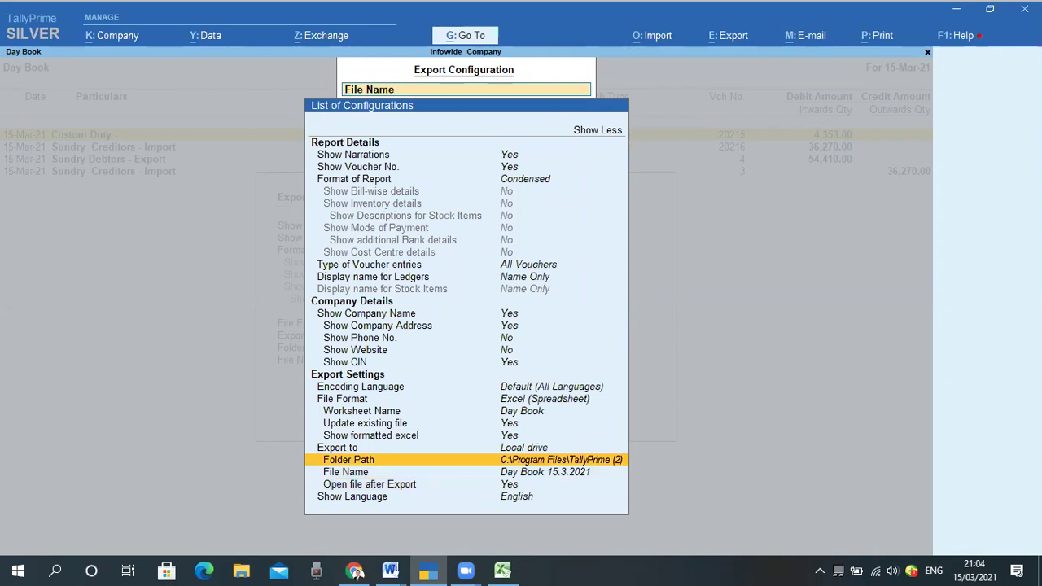
pyautogui.press('Down')
pyautogui.press('Up')
pyautogui.press('Down')
pyautogui.press('Down')
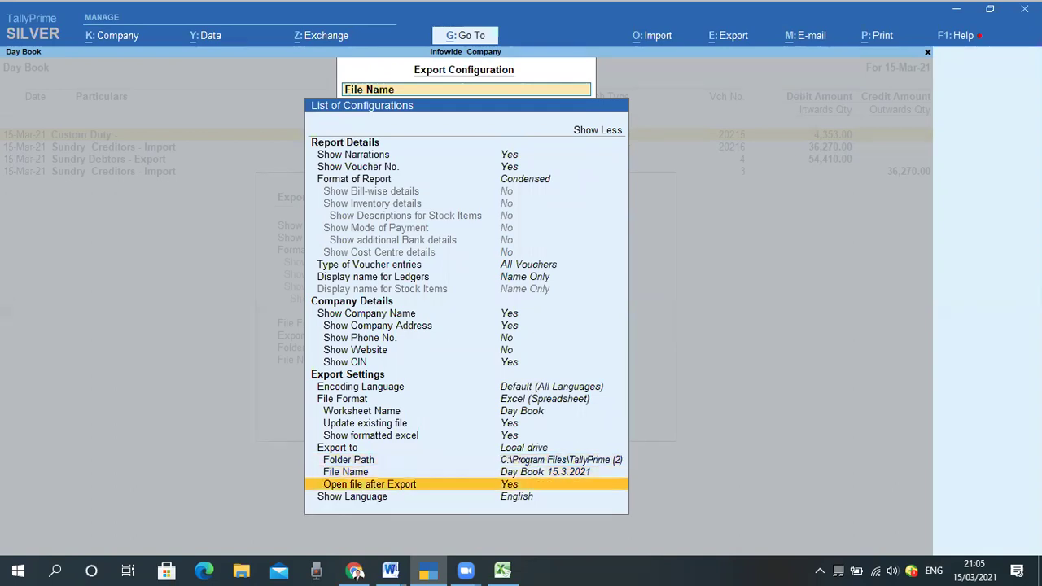
# Step: Keep English as the Show Language for the export and close the export configuration
pyautogui.press('Down')
pyautogui.press('Return')
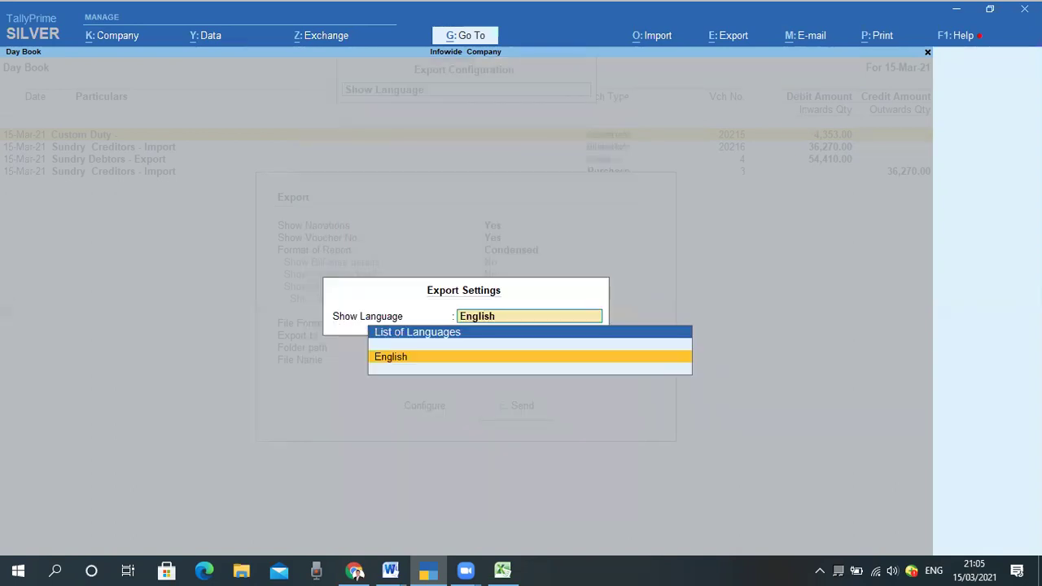
pyautogui.press('Return')
pyautogui.press('Return')
pyautogui.press('Return')
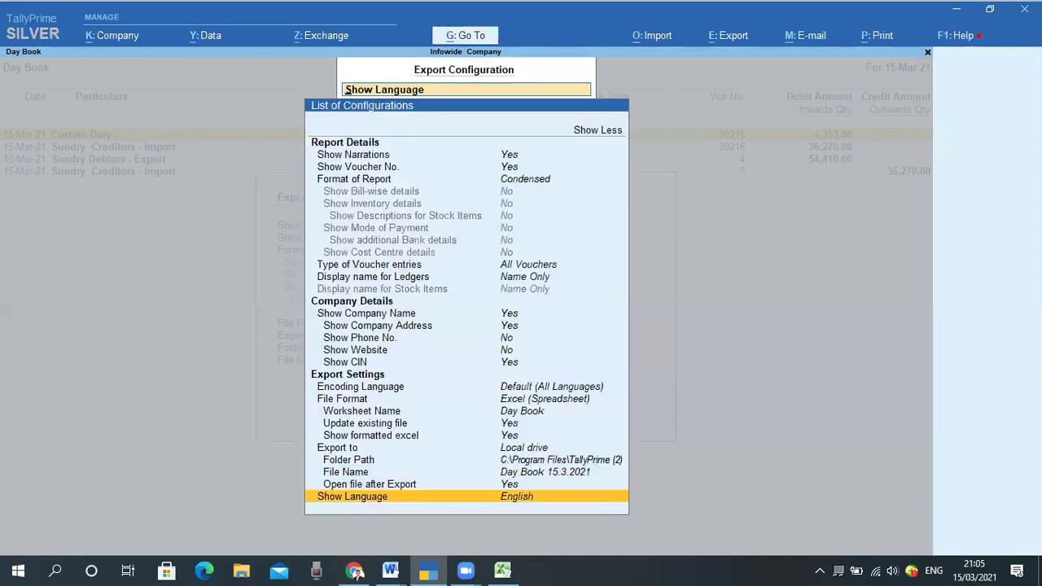
pyautogui.press('Return')
pyautogui.press('Return')
pyautogui.press('Escape')
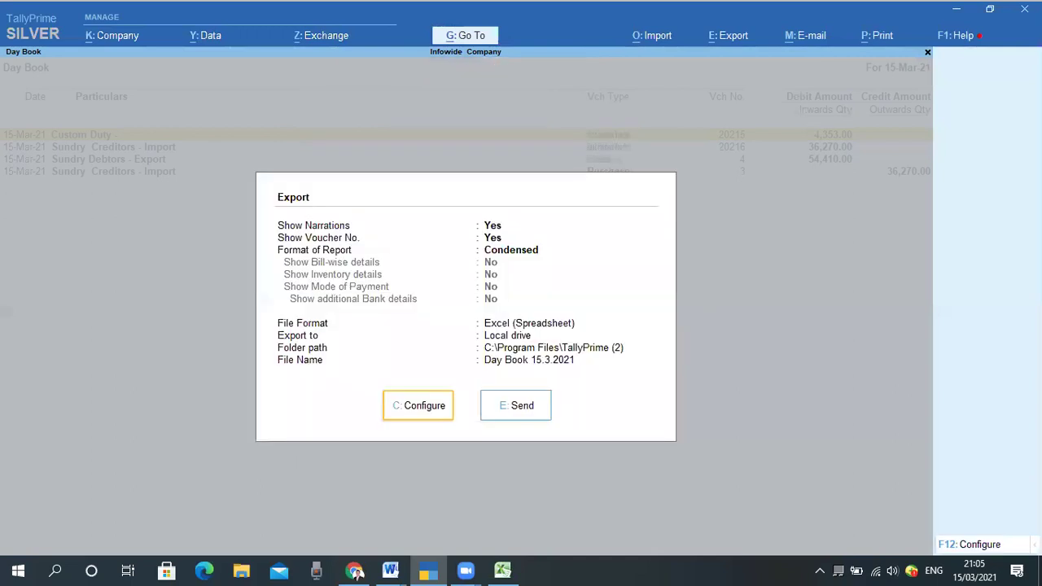
# Step: Send the Day Book export to the local drive and allow the exported file to open in Excel
pyautogui.press('Left')
pyautogui.press('Right')
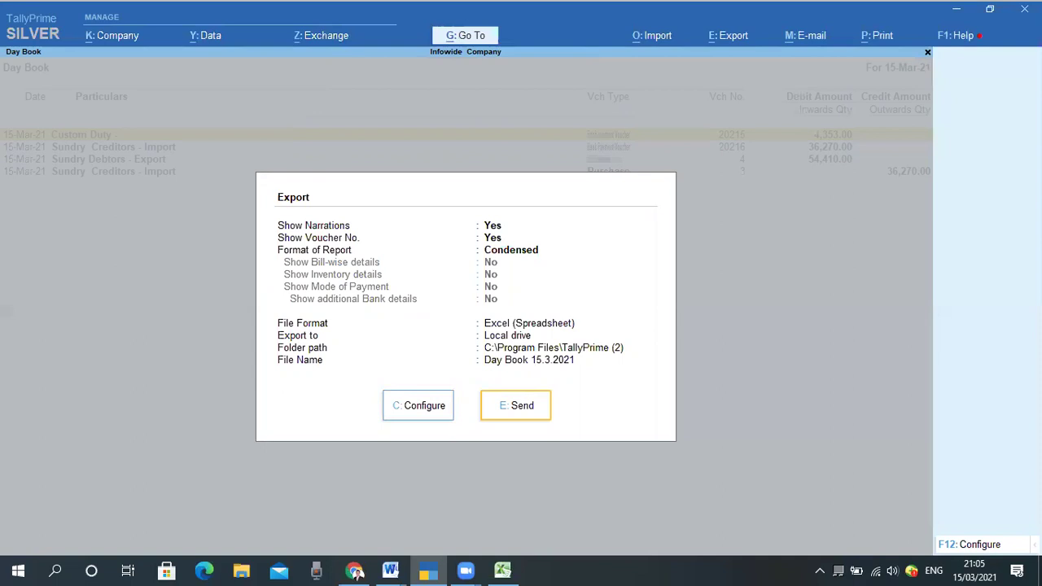
pyautogui.press('Return')
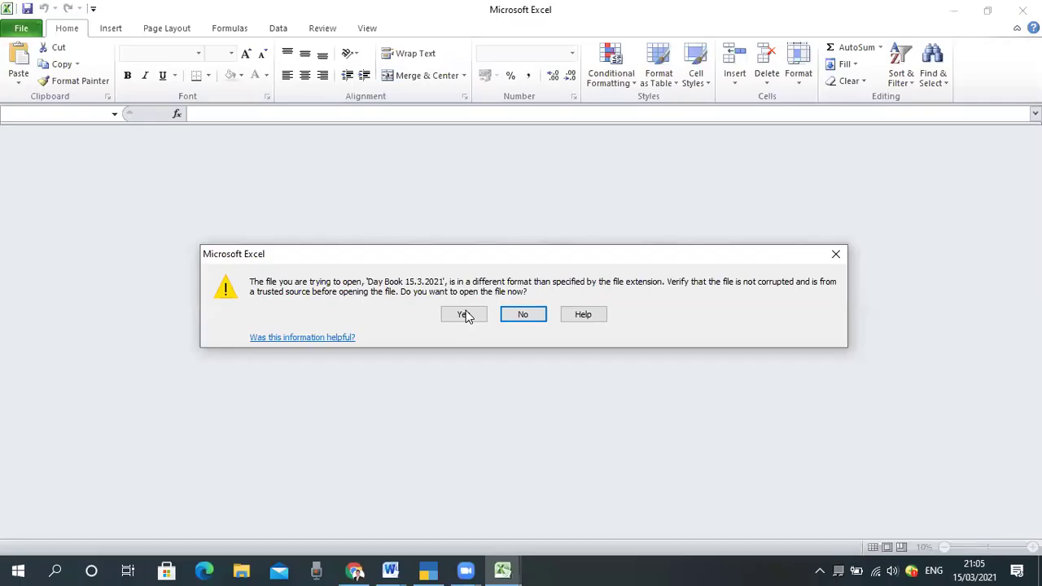
pyautogui.click(461, 317)
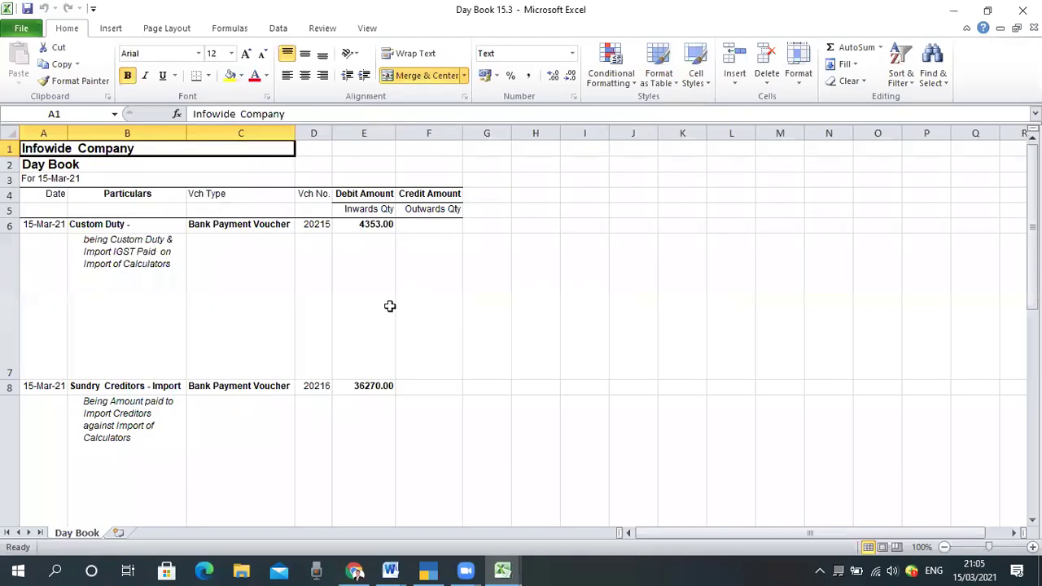
# Step: Auto-fit the heights of narration rows 7 and 9 in the exported Day Book sheet
pyautogui.doubleClick(11, 380)
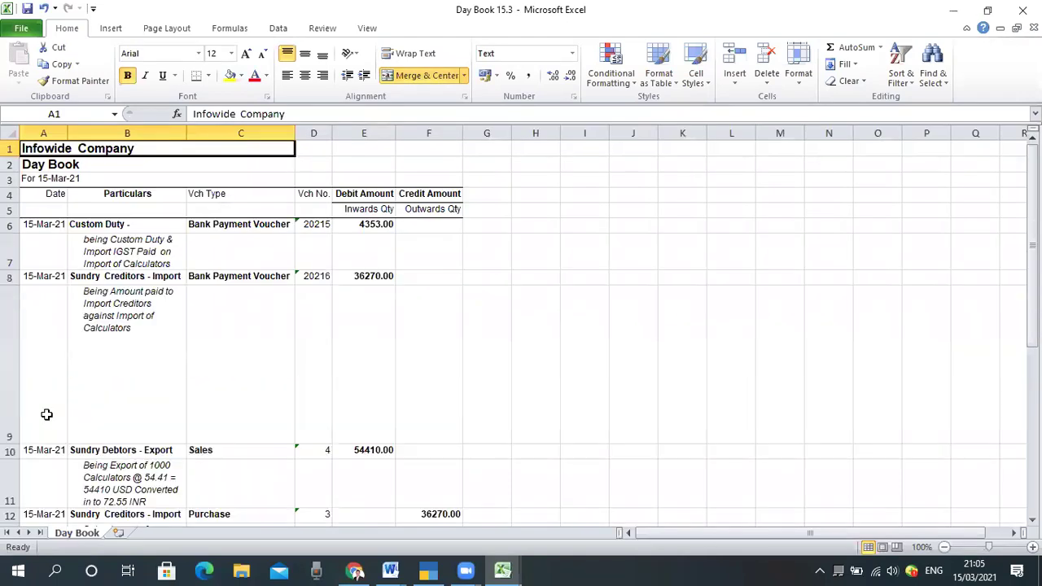
pyautogui.doubleClick(11, 443)
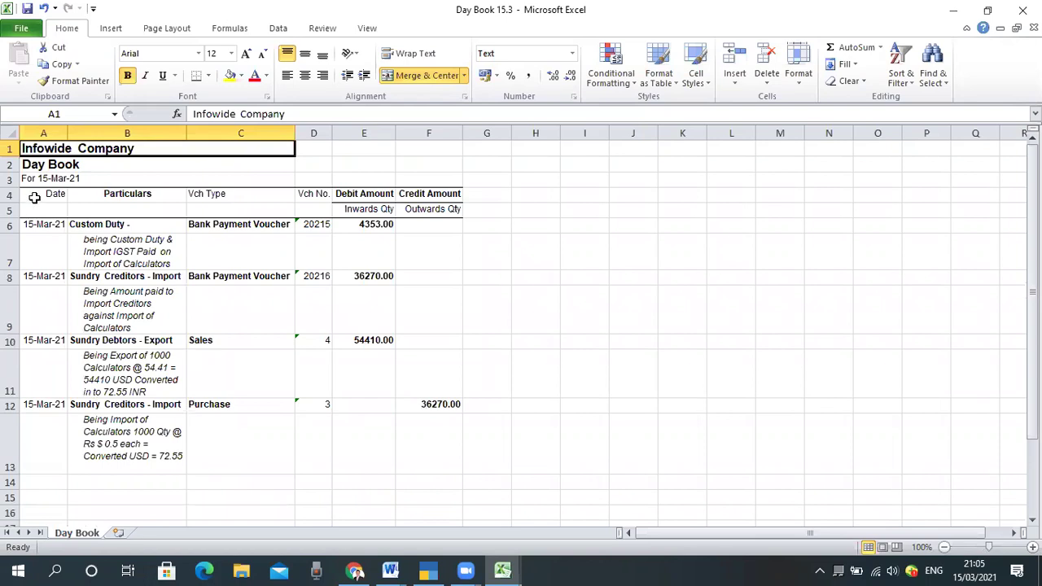
# Step: Examine the exported Day Book's company heading, title, dates, narrations, voucher types, voucher numbers and debit and credit amounts
pyautogui.moveTo(17, 186); pyautogui.dragTo(61, 237)
pyautogui.moveTo(54, 404)
pyautogui.mouseDown()
pyautogui.moveTo(65, 460)
pyautogui.moveTo(73, 448)
pyautogui.mouseUp()
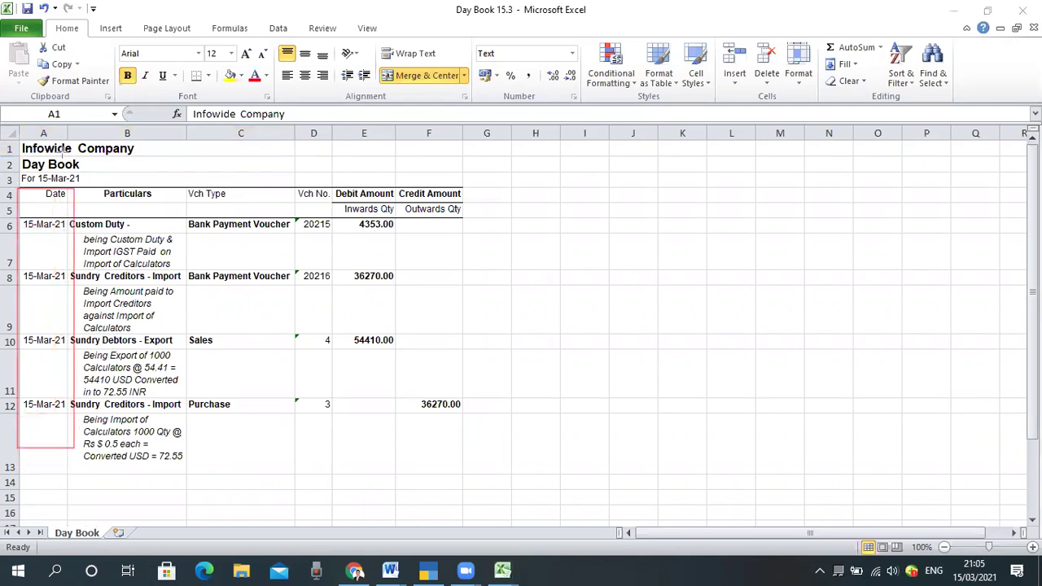
pyautogui.moveTo(22, 141); pyautogui.dragTo(175, 159)
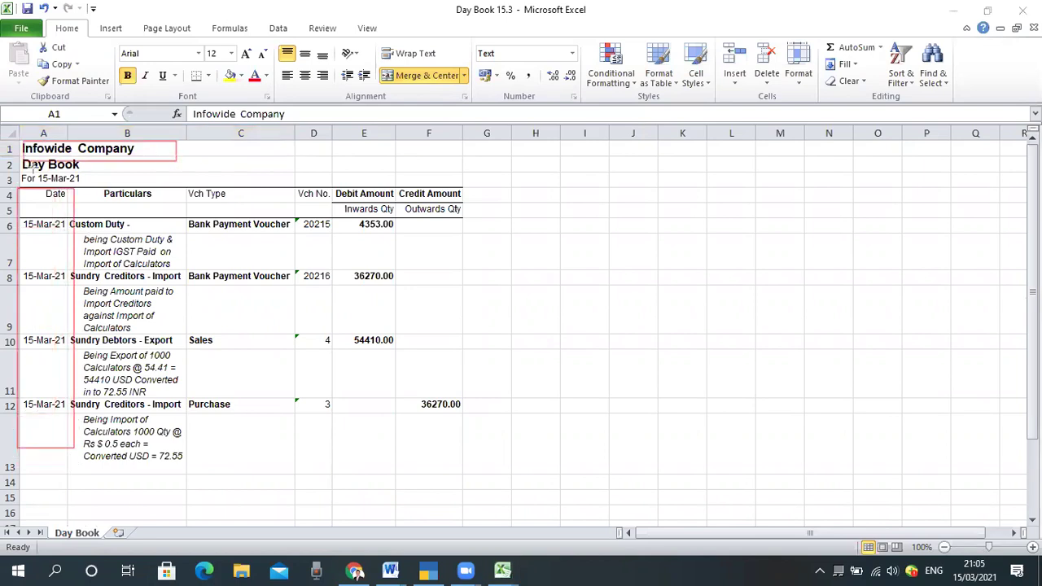
pyautogui.moveTo(20, 154)
pyautogui.mouseDown()
pyautogui.moveTo(51, 181)
pyautogui.moveTo(97, 182)
pyautogui.moveTo(109, 171)
pyautogui.mouseUp()
pyautogui.moveTo(75, 235); pyautogui.dragTo(188, 268)
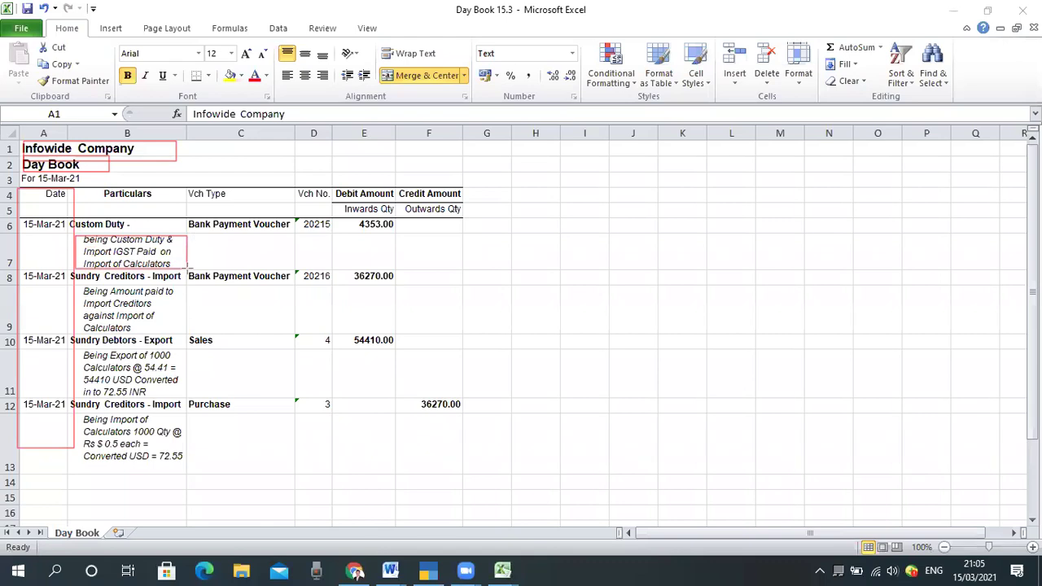
pyautogui.moveTo(192, 216)
pyautogui.mouseDown()
pyautogui.moveTo(214, 242)
pyautogui.moveTo(410, 241)
pyautogui.mouseUp()
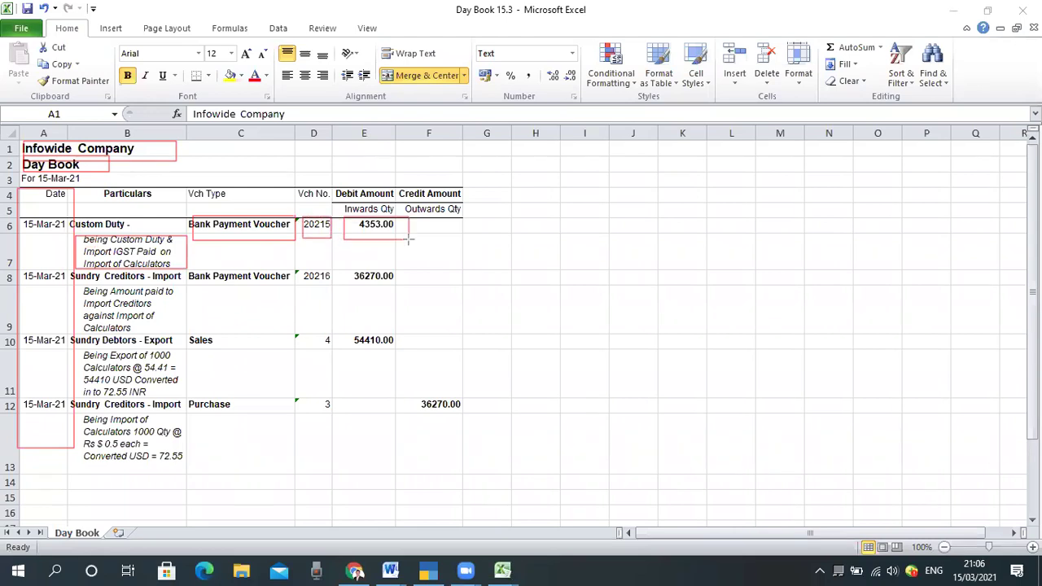
pyautogui.moveTo(339, 268); pyautogui.dragTo(401, 302)
pyautogui.moveTo(338, 324)
pyautogui.mouseDown()
pyautogui.moveTo(396, 363)
pyautogui.moveTo(400, 407)
pyautogui.moveTo(473, 417)
pyautogui.mouseUp()
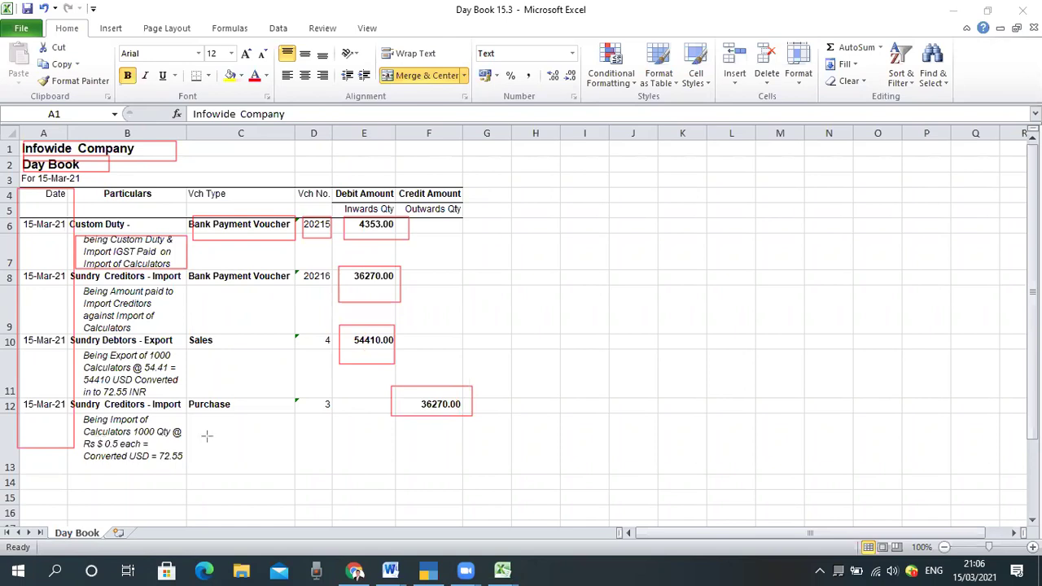
pyautogui.press('Escape')
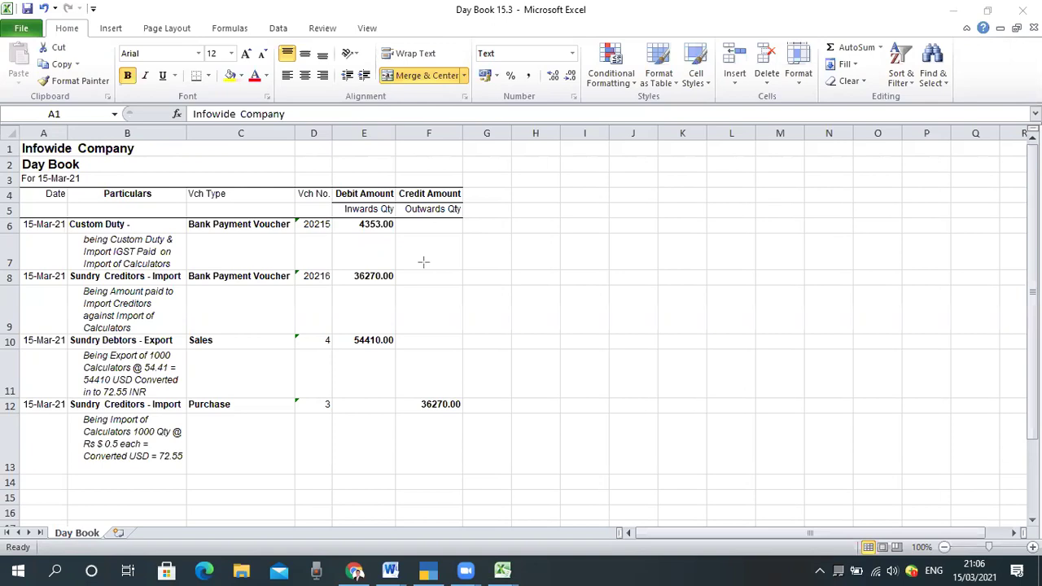
# Step: Switch to TallyPrime, leave the Day Book and open the Balance Sheet in detailed view
pyautogui.click(427, 570)
pyautogui.press('Escape')
pyautogui.press('Escape')
pyautogui.press('Down')
pyautogui.press('Down')
pyautogui.press('Down')
pyautogui.press('Down')
pyautogui.press('Down')
pyautogui.press('Down')
pyautogui.press('Down')
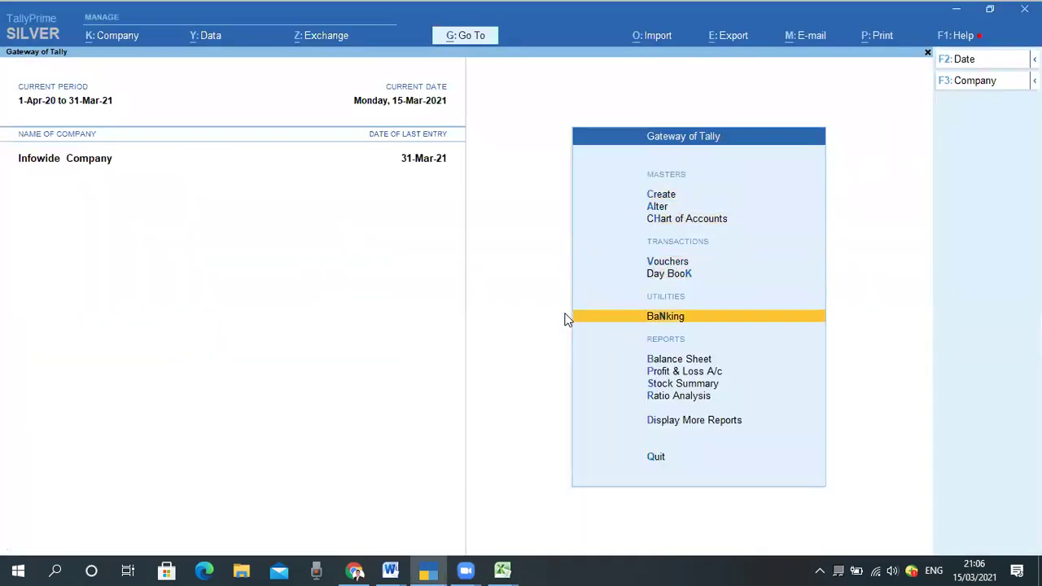
pyautogui.press('Up')
pyautogui.press('Return')
pyautogui.hotkey('alt', 'F5')
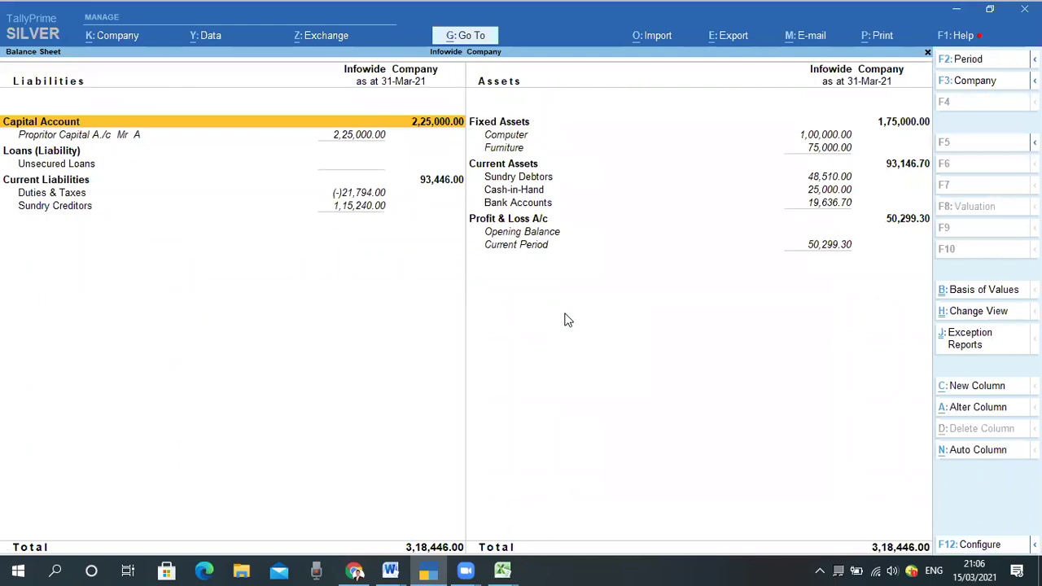
# Step: Export the Balance Sheet in Detailed format to the Excel spreadsheet BSheet.xlsx on the local drive
pyautogui.hotkey('alt', 'e')
pyautogui.press('Return')
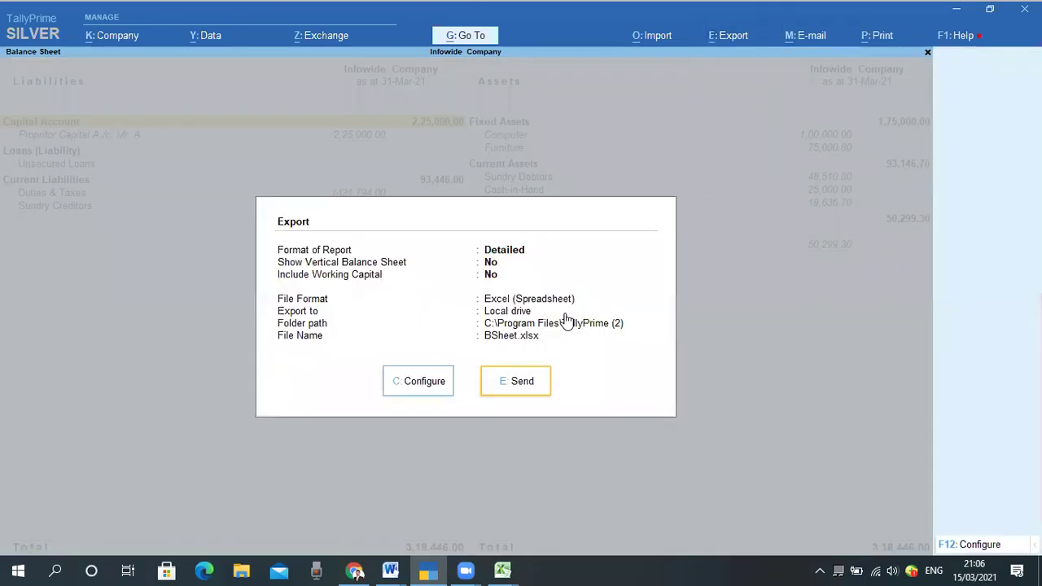
pyautogui.press('Left')
pyautogui.press('Right')
pyautogui.press('Return')
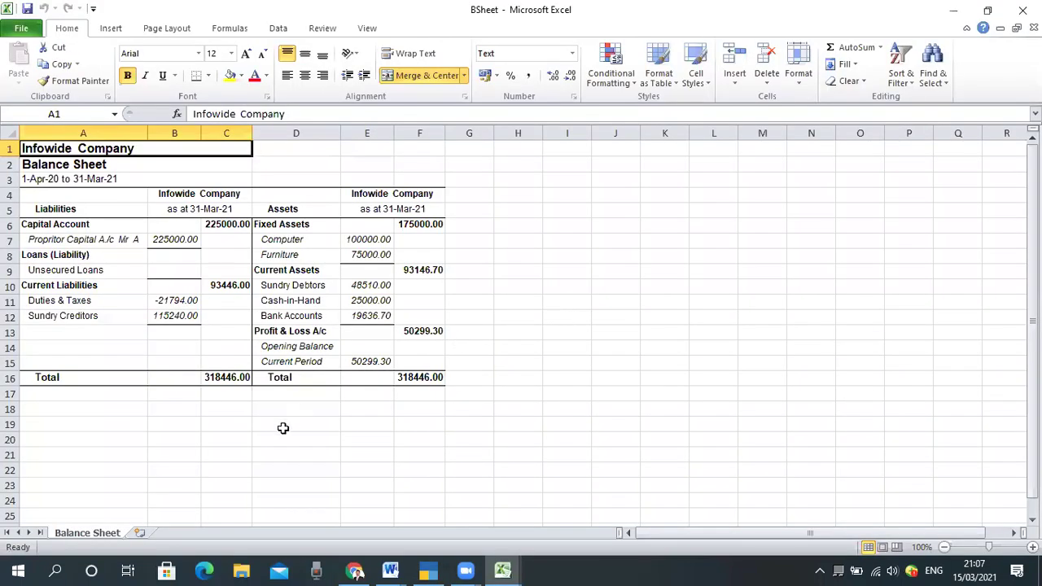
# Step: Examine the exported Balance Sheet in Excel by selecting the whole report from A1 to F16
pyautogui.click(283, 428)
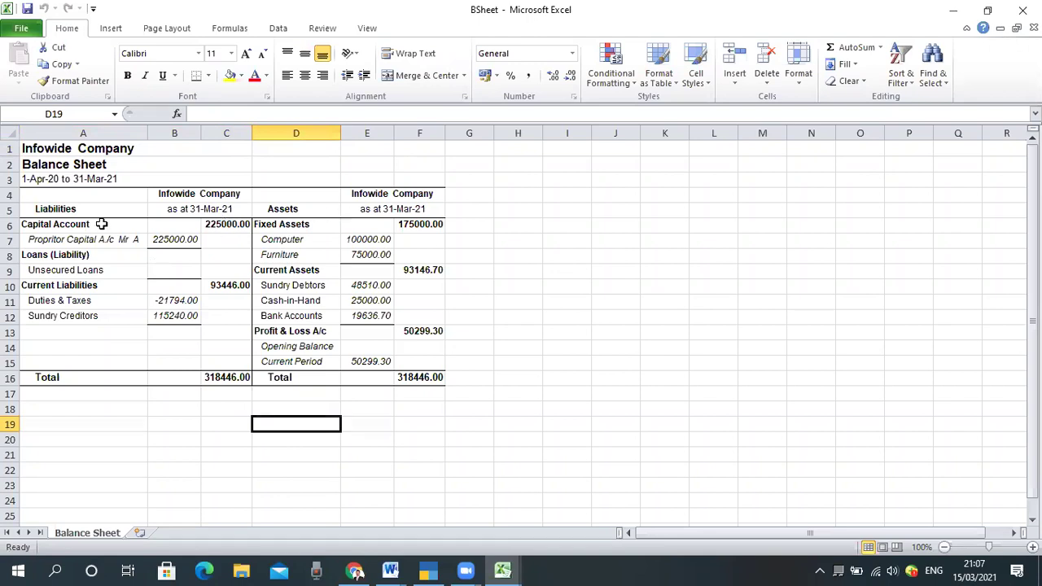
pyautogui.click(50, 152)
pyautogui.moveTo(51, 152); pyautogui.dragTo(381, 378)
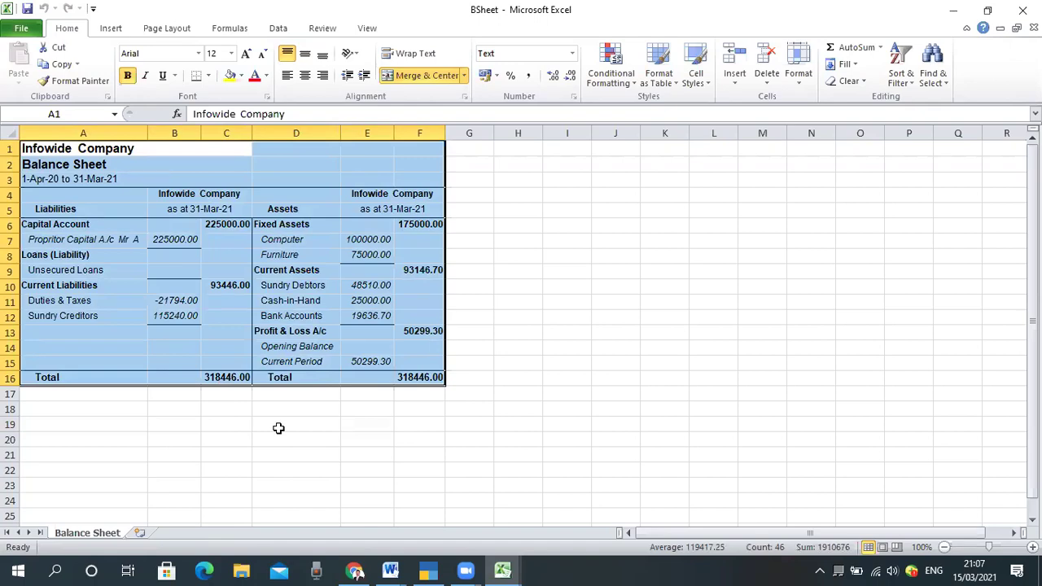
# Step: Switch back to TallyPrime and close the Balance Sheet, staying at the Gateway of Tally without quitting
pyautogui.click(429, 570)
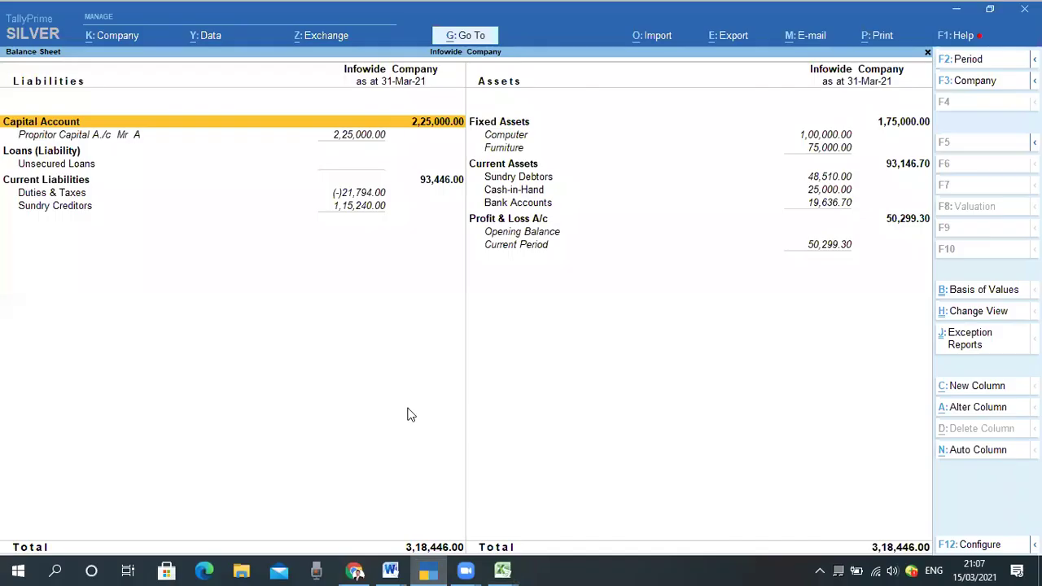
pyautogui.press('Escape')
pyautogui.press('Escape')
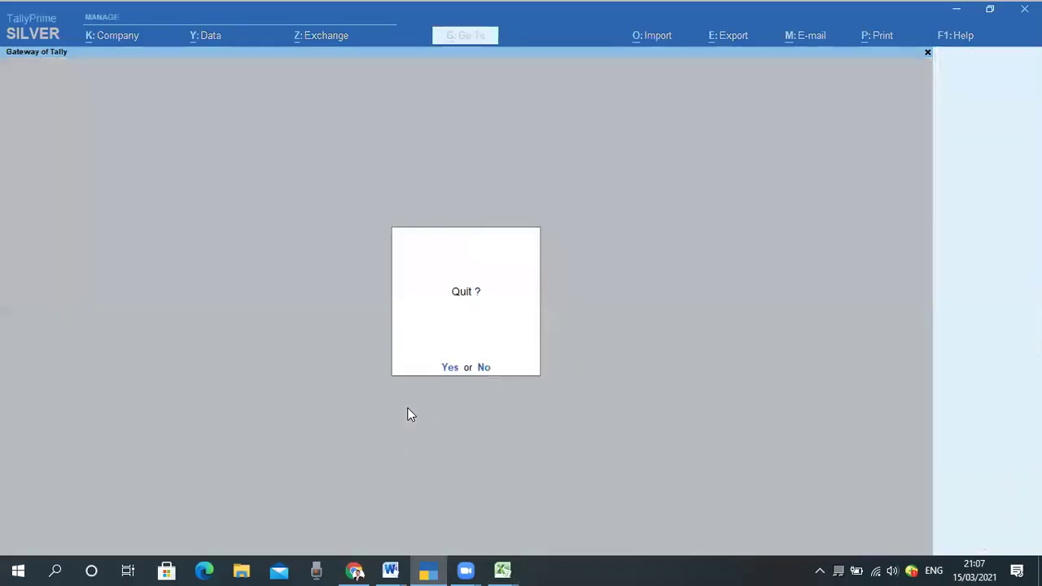
pyautogui.press('n')
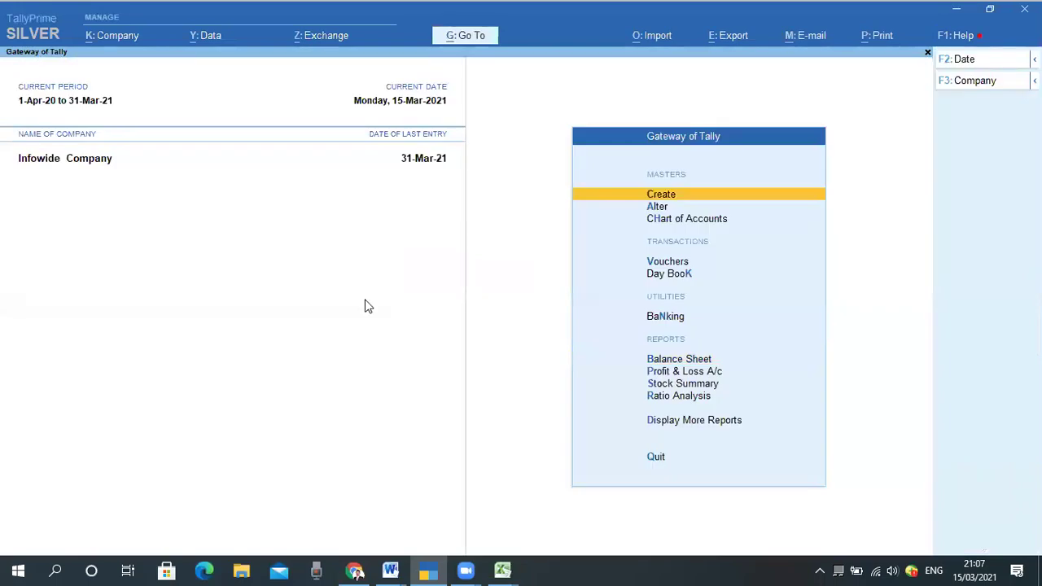